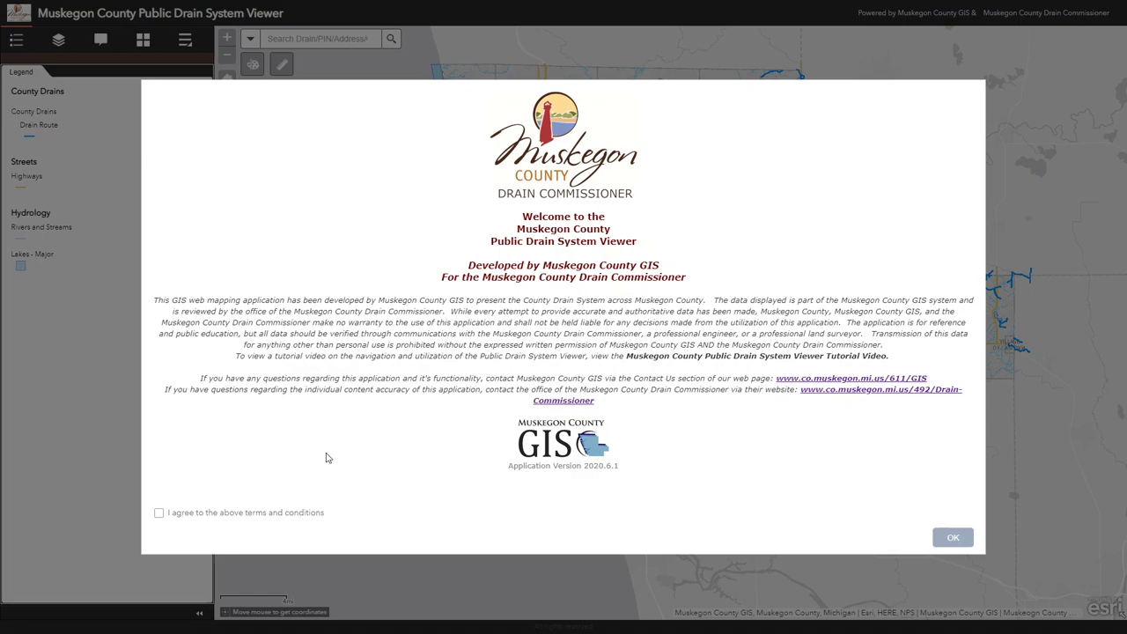
Step: Accept the terms and conditions on the welcome screen and enter the drain system map
click(159, 513)
click(949, 538)
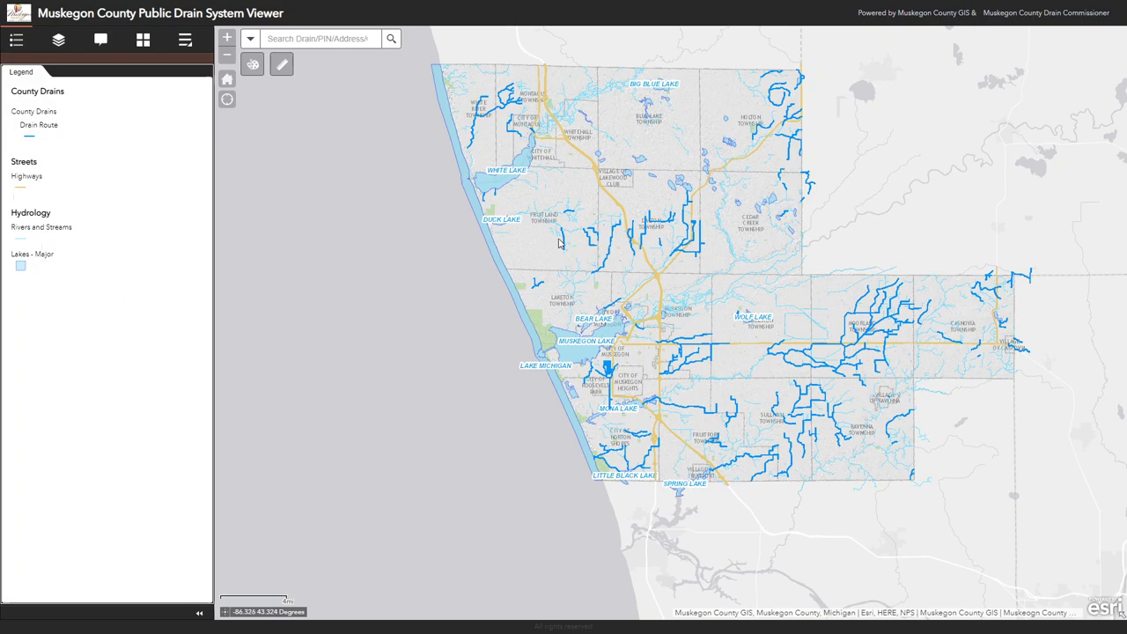
scroll(564, 243, up, 2)
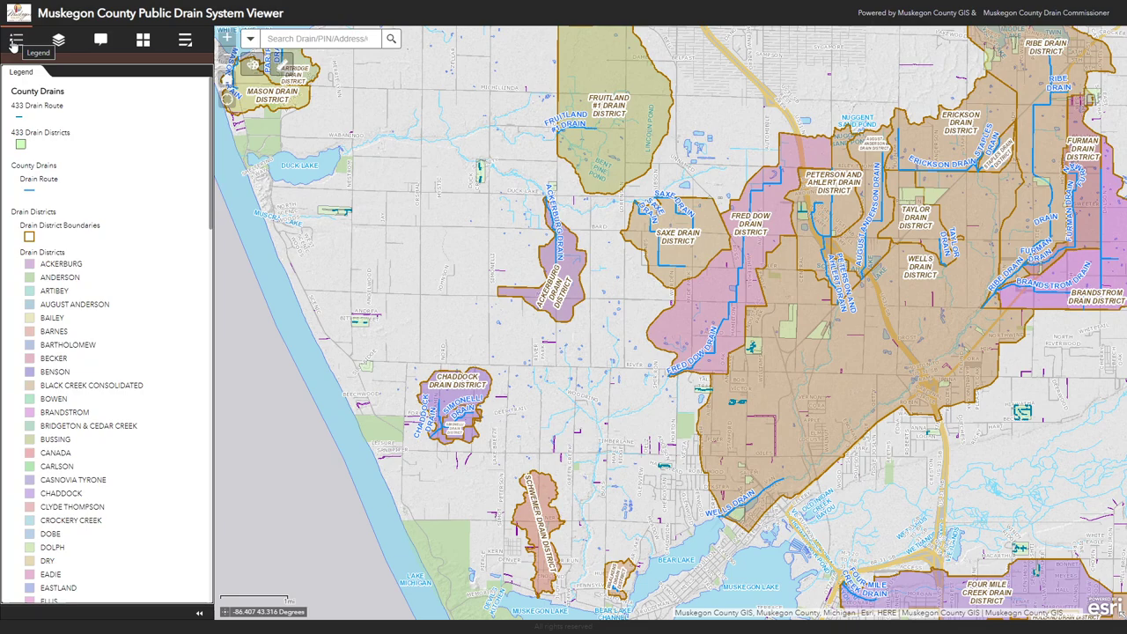
Step: Turn on the Contours layer and expand its sublayers to inspect the ten-foot and two-foot contours up close
click(58, 42)
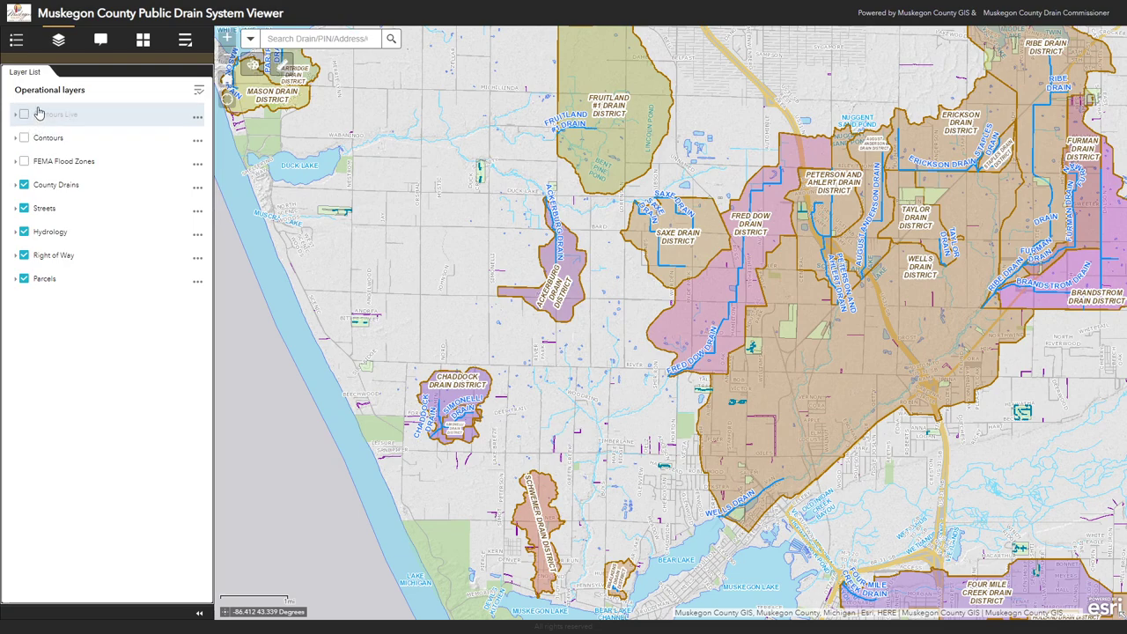
click(24, 140)
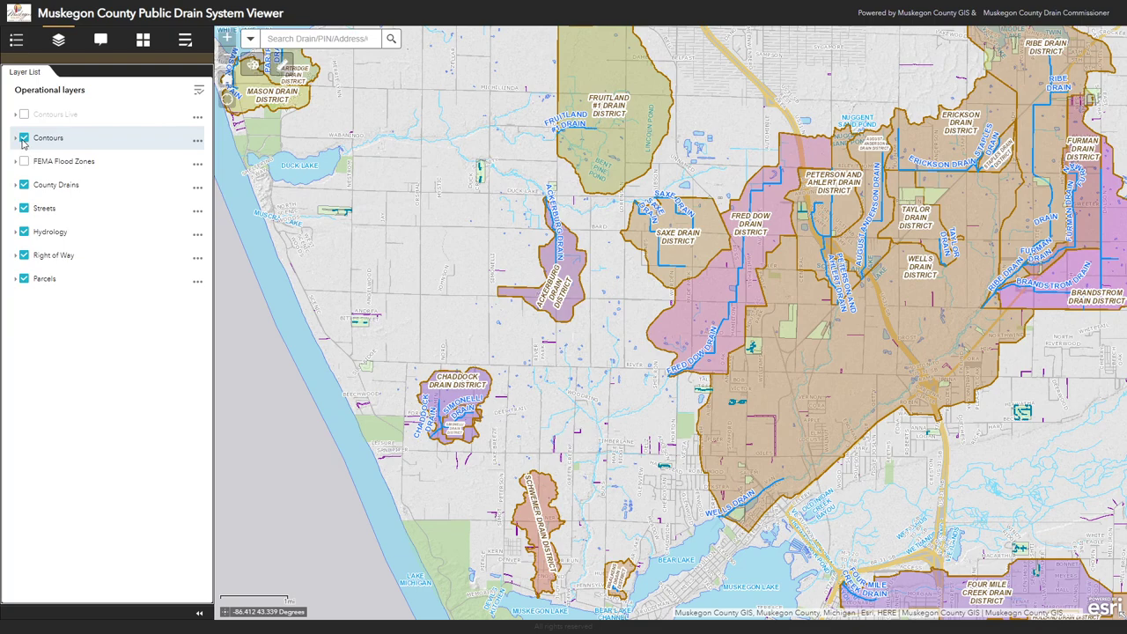
click(20, 144)
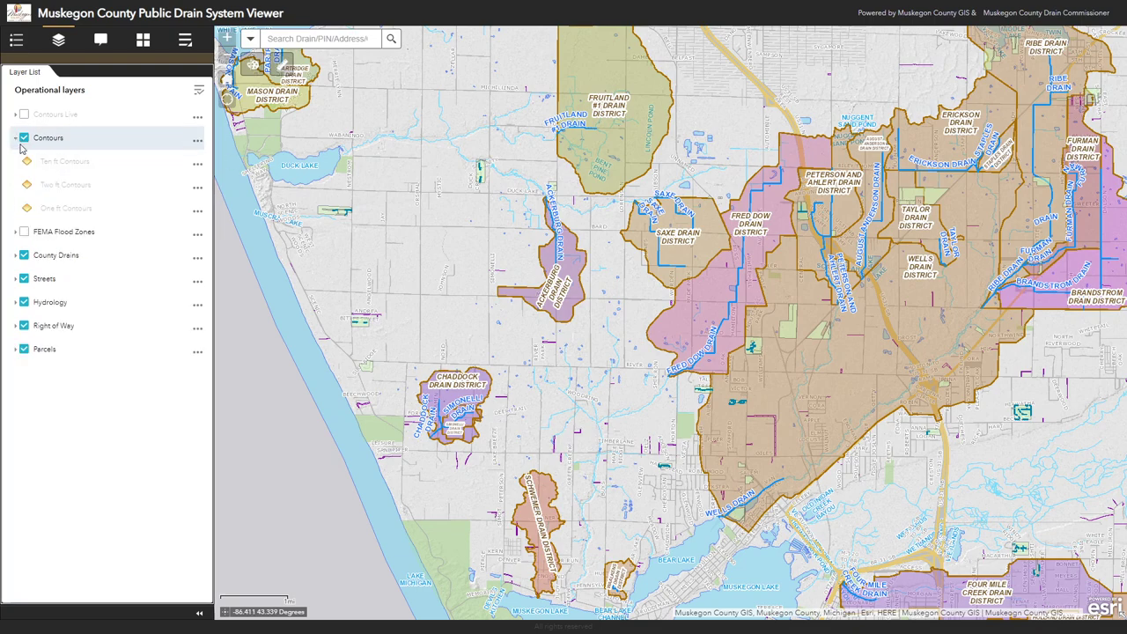
scroll(385, 276, up, 2)
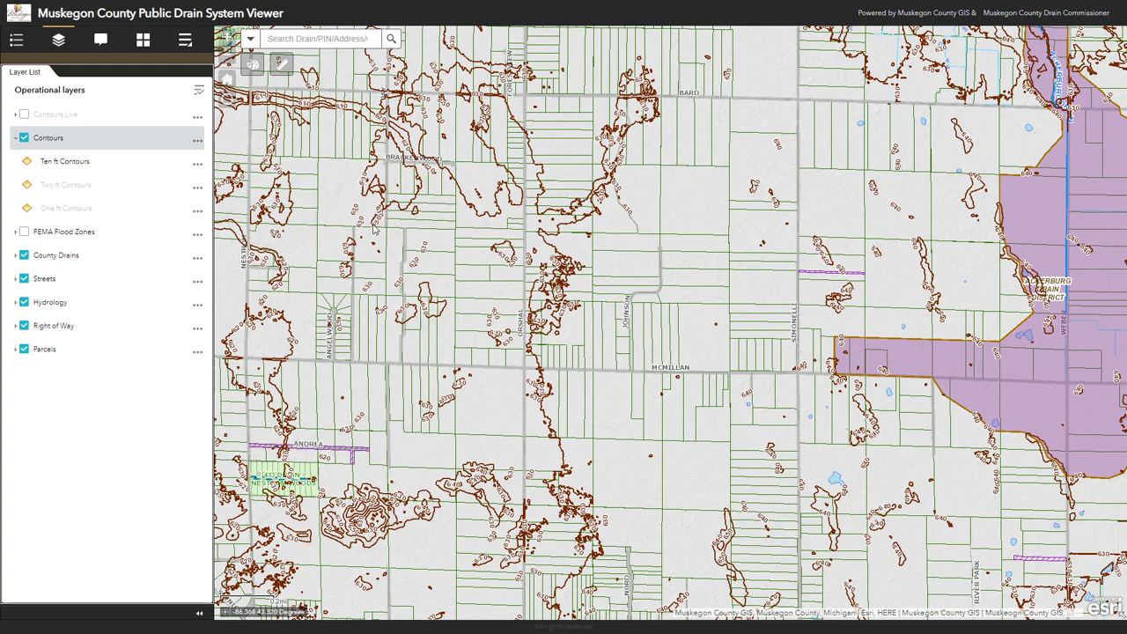
scroll(365, 219, up, 2)
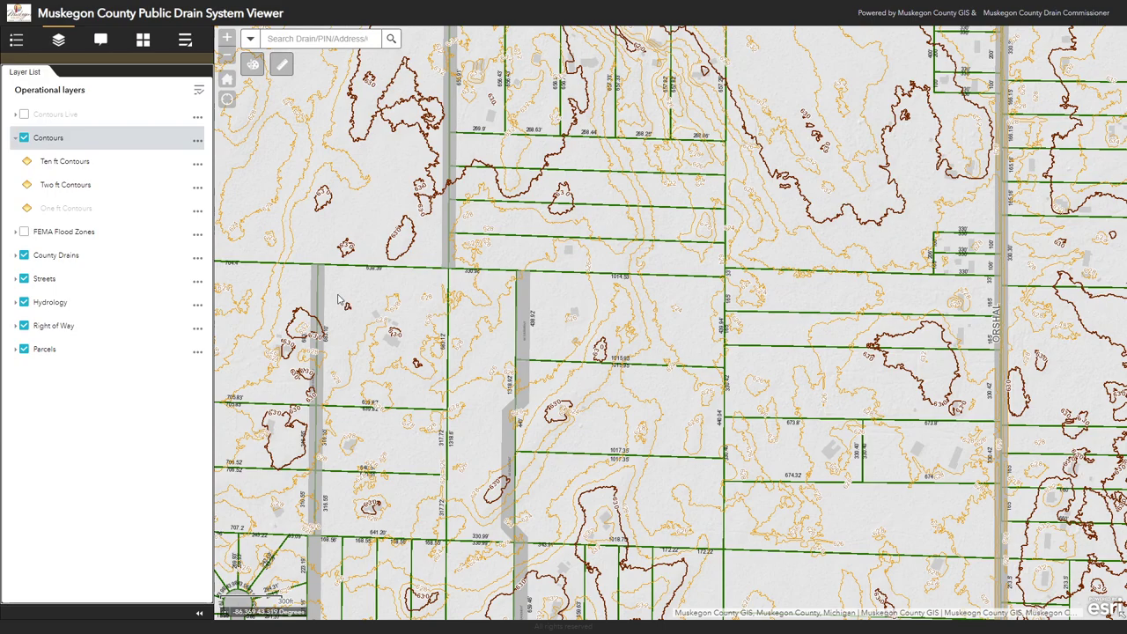
Step: Replace the Contours layer with the FEMA Flood Zones layer on the map and expand its zone symbols
click(24, 138)
click(23, 231)
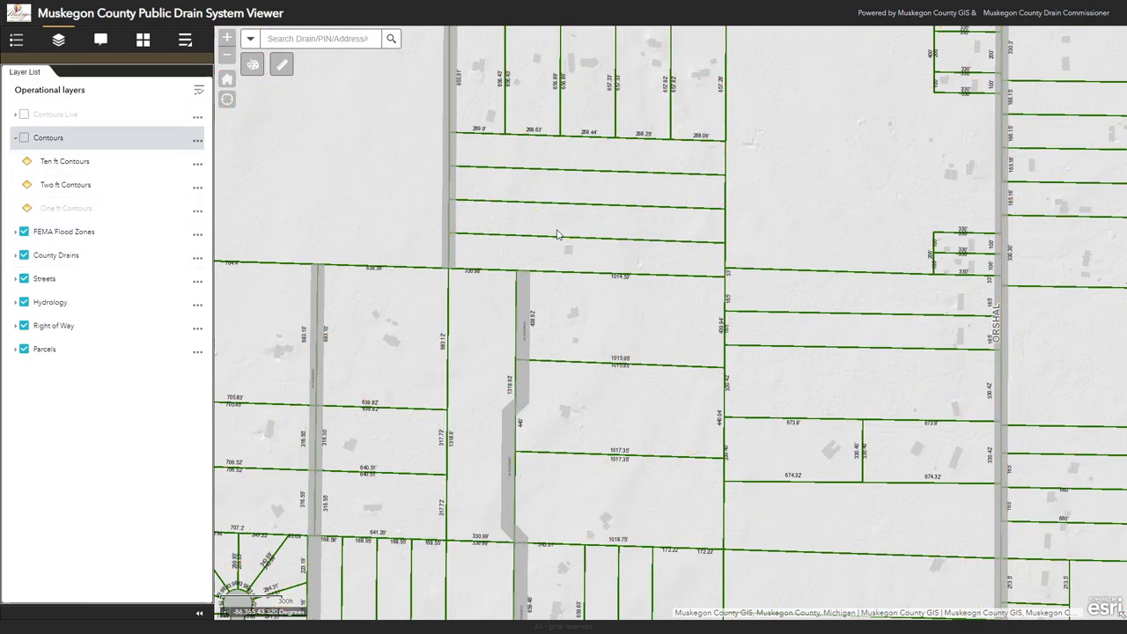
scroll(558, 234, down, 5)
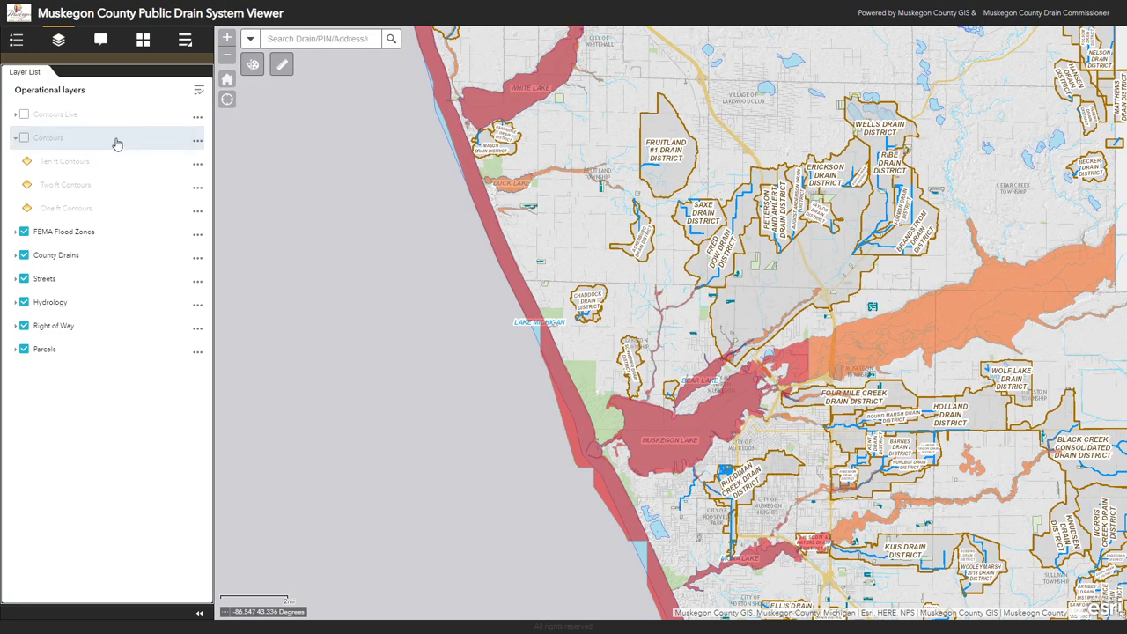
click(154, 232)
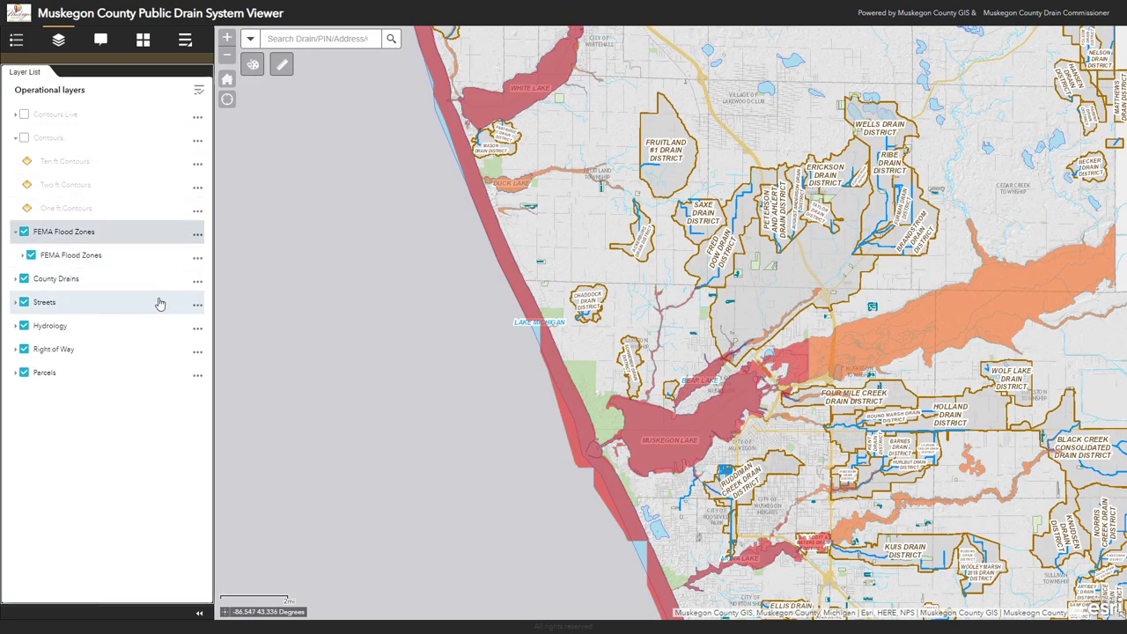
click(23, 257)
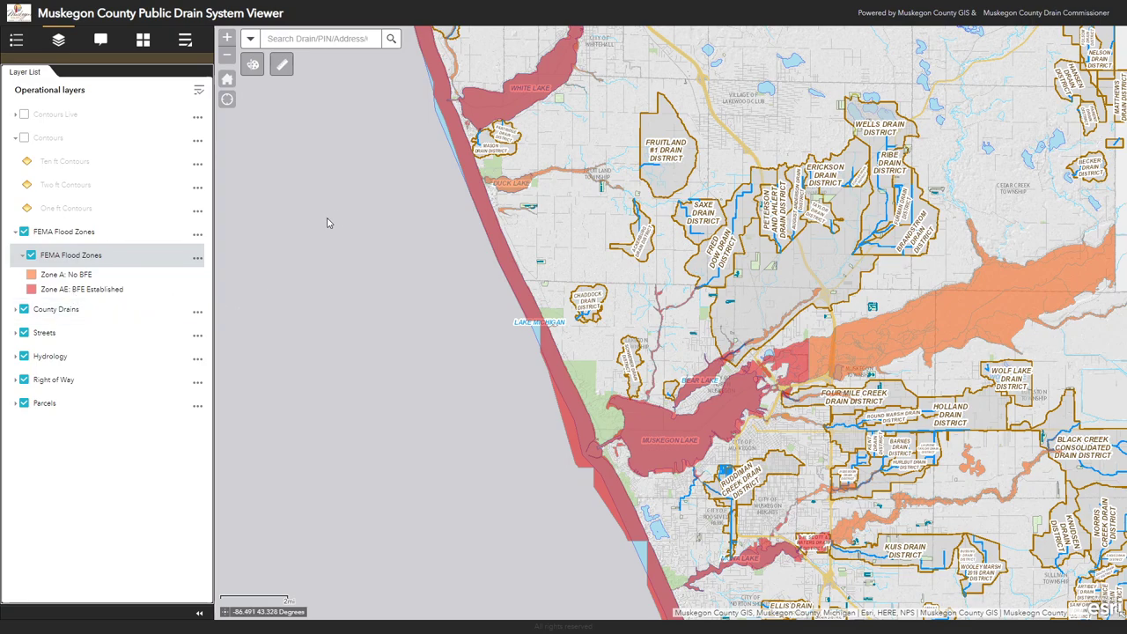
Step: Turn off the FEMA Flood Zones layer and collapse the Contours and FEMA Flood Zones entries
click(25, 233)
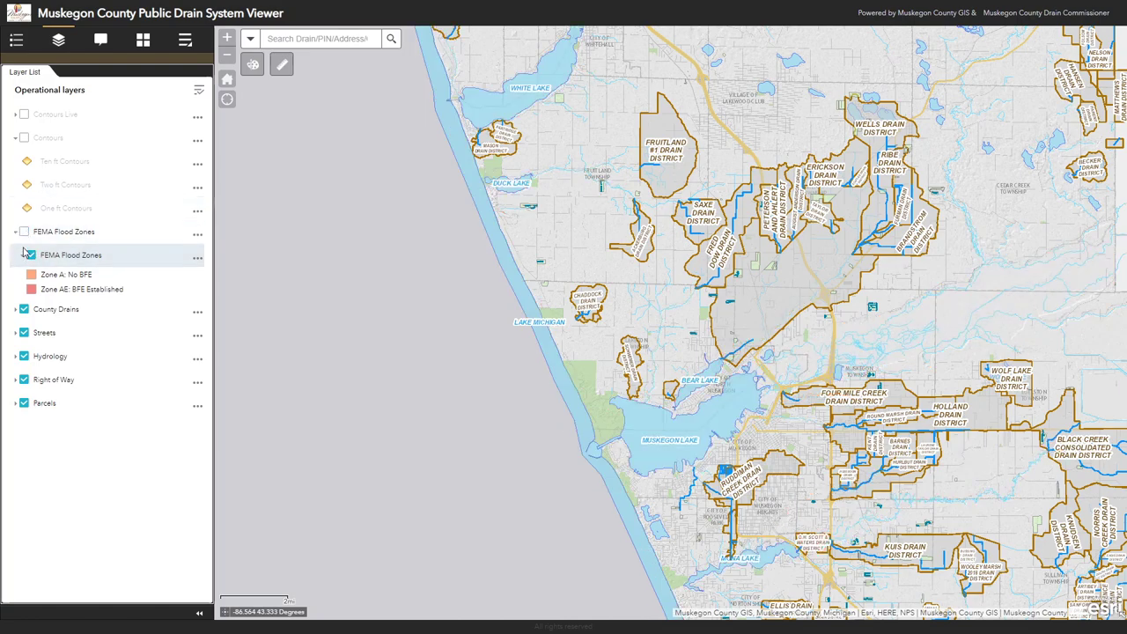
click(15, 138)
click(15, 164)
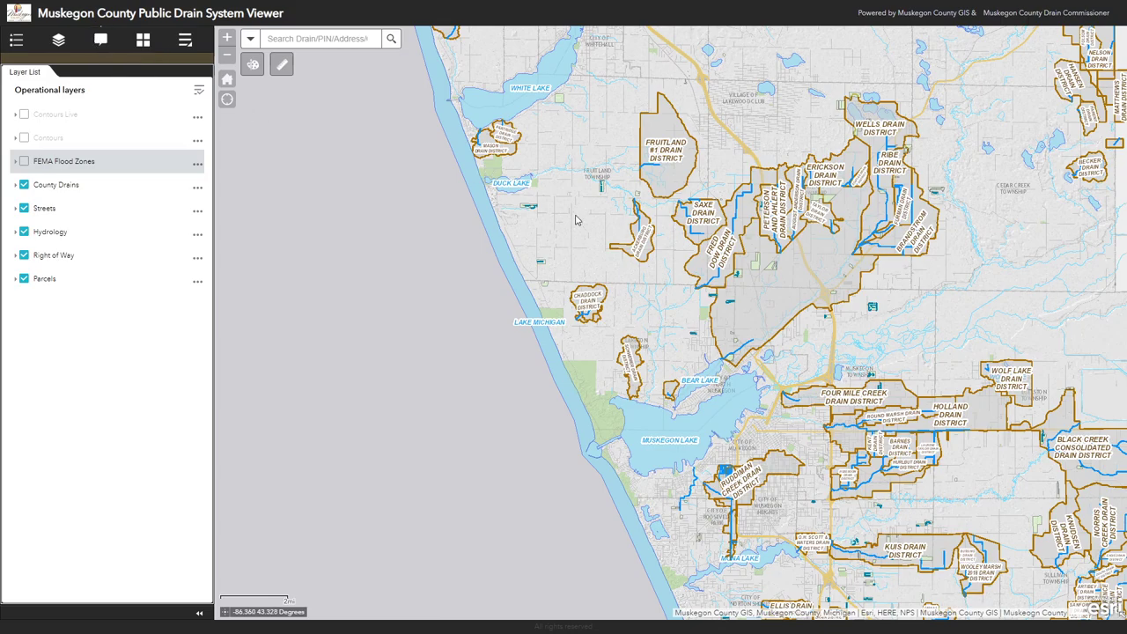
Step: Identify a parcel in the western part of the Fred Dow Drain District, view the district's record and zoom to the district
scroll(711, 256, up, 3)
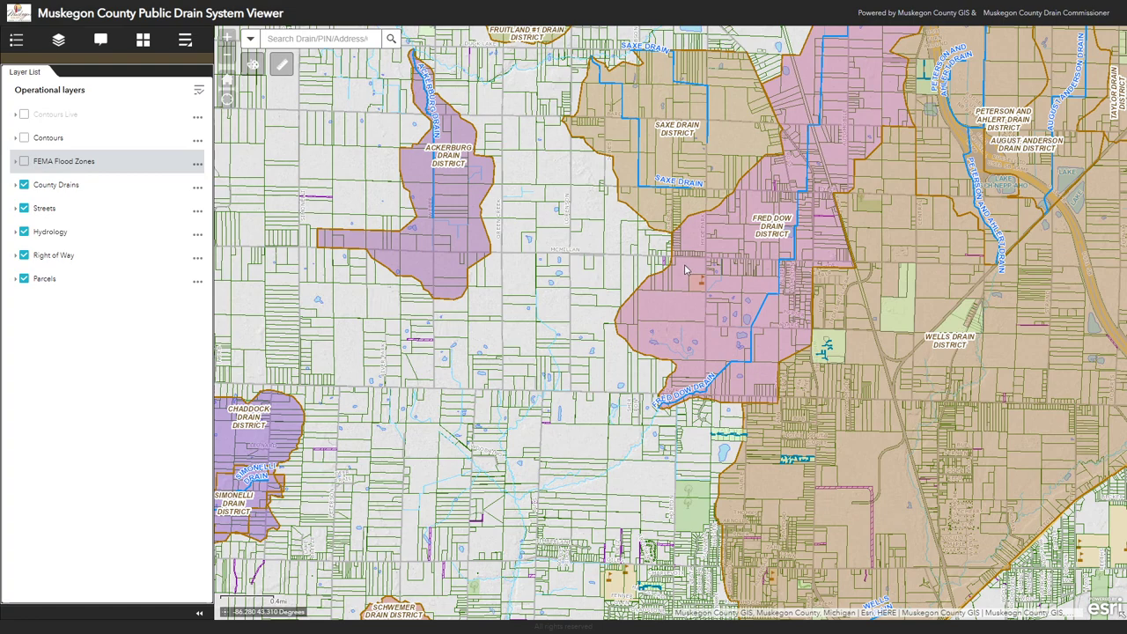
click(685, 271)
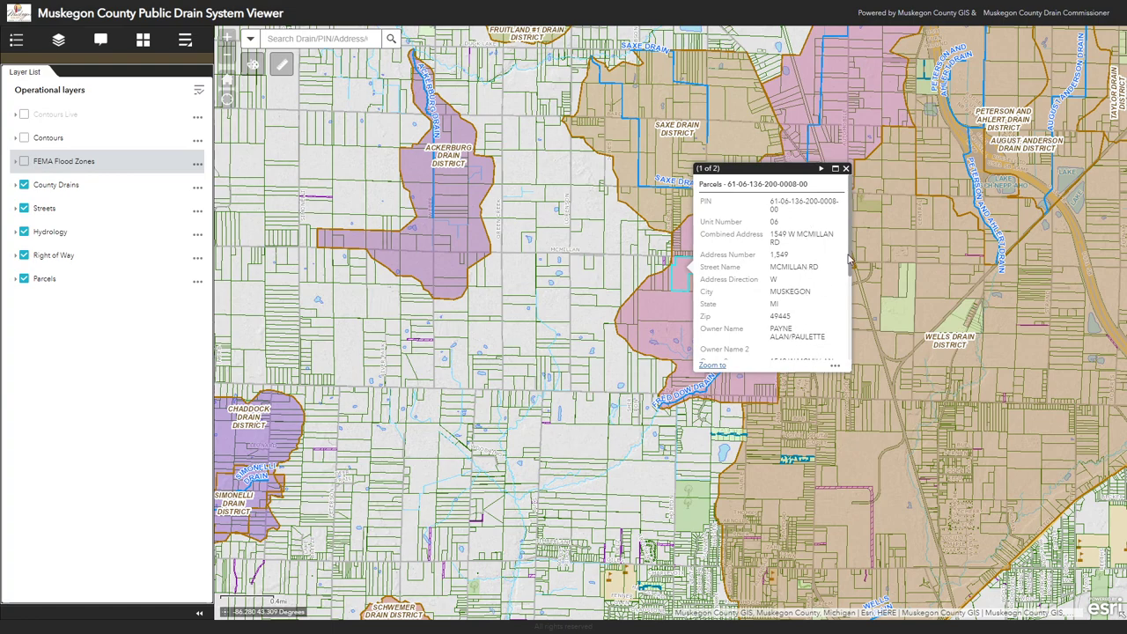
drag(851, 259, 852, 236)
click(822, 170)
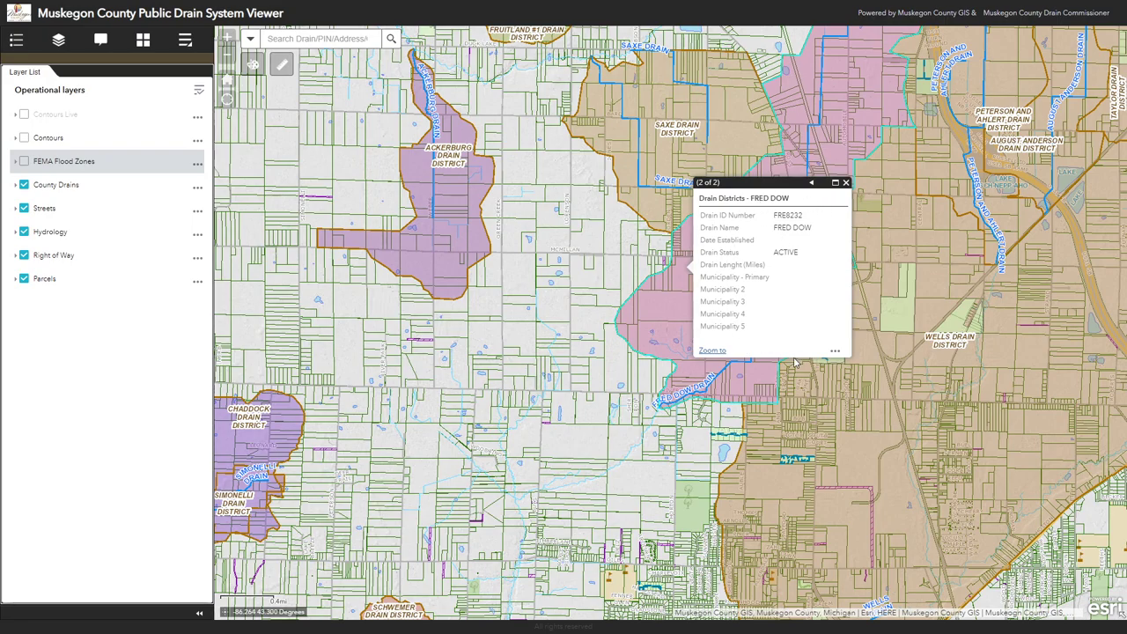
click(714, 351)
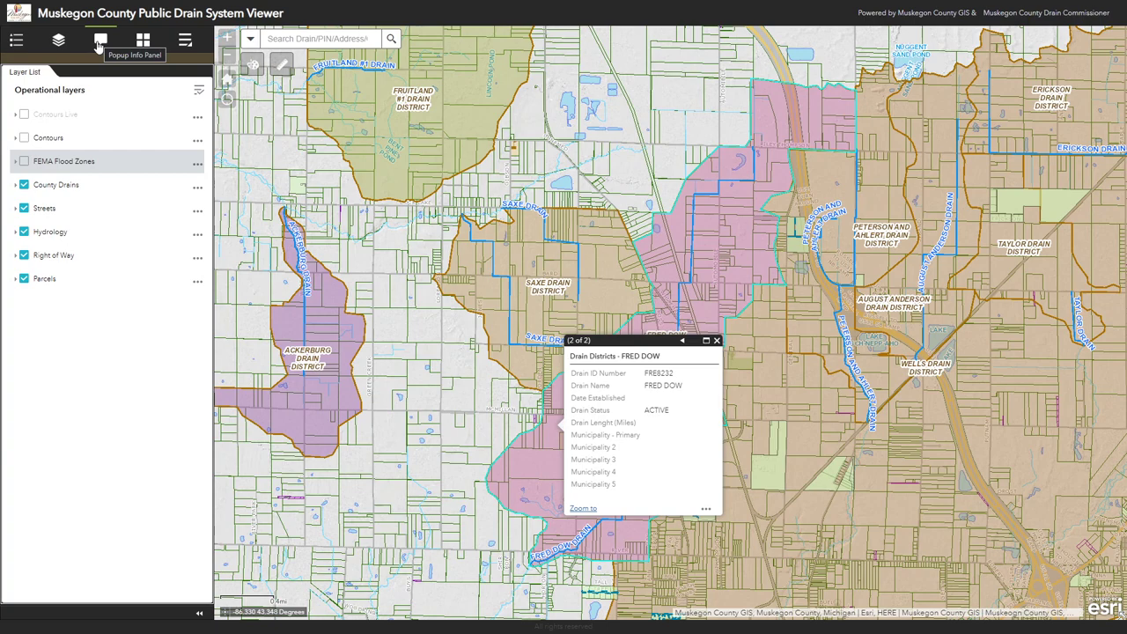
Step: Show feature details in the Popup Info Panel and select a parcel inside the Saxe Drain District
click(99, 41)
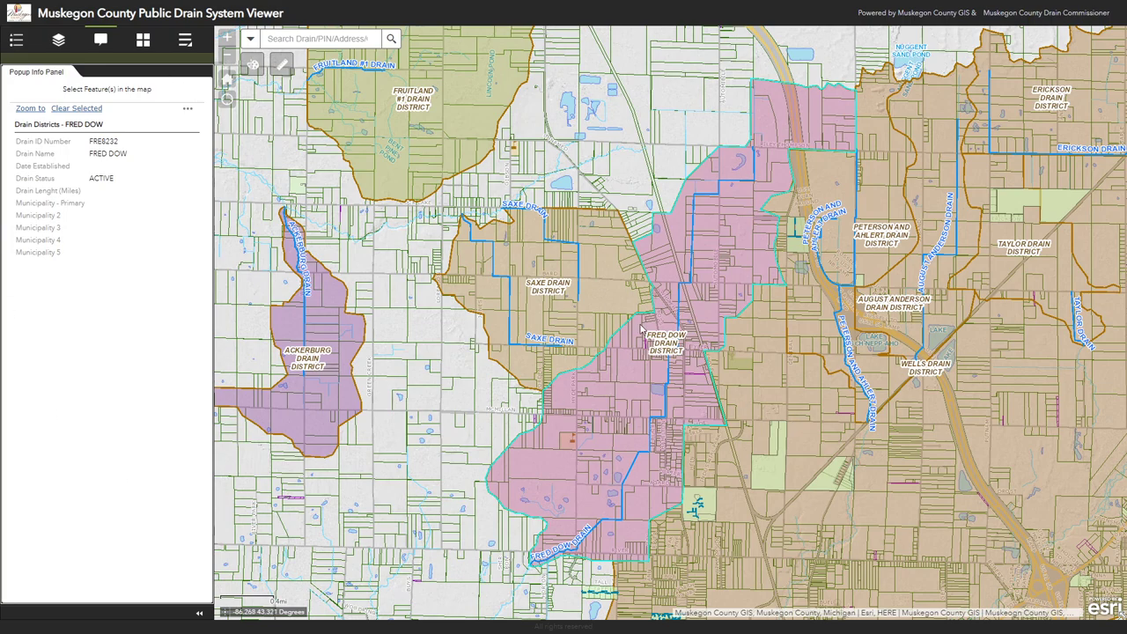
click(529, 262)
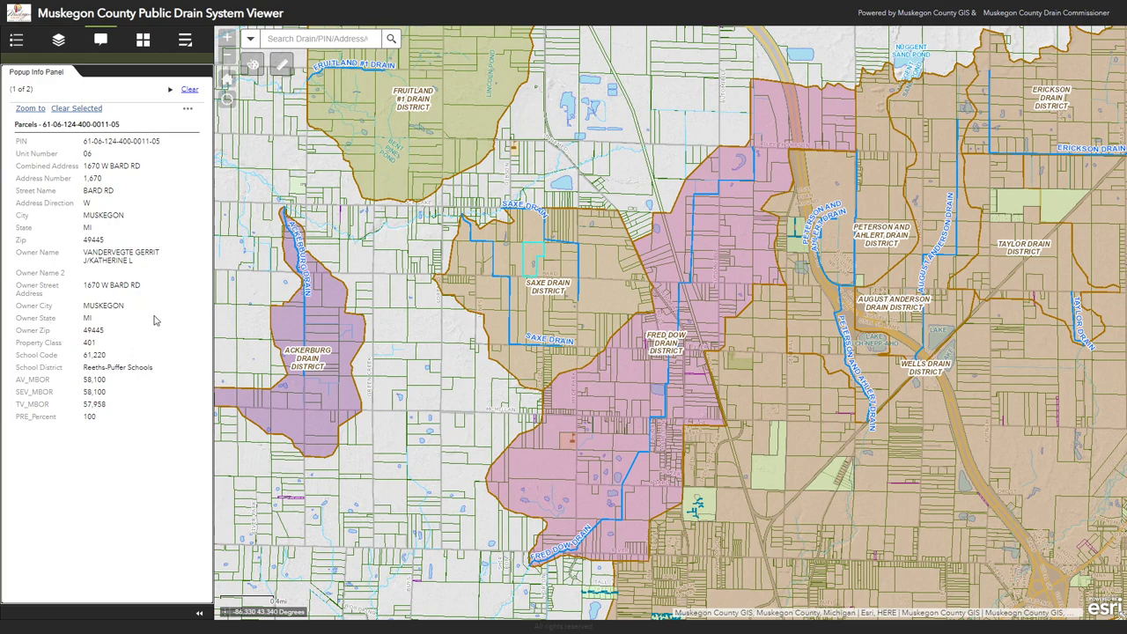
Step: Switch the basemap to April 2019 Aerial and inspect the selected Saxe Drain District parcel up close
click(143, 41)
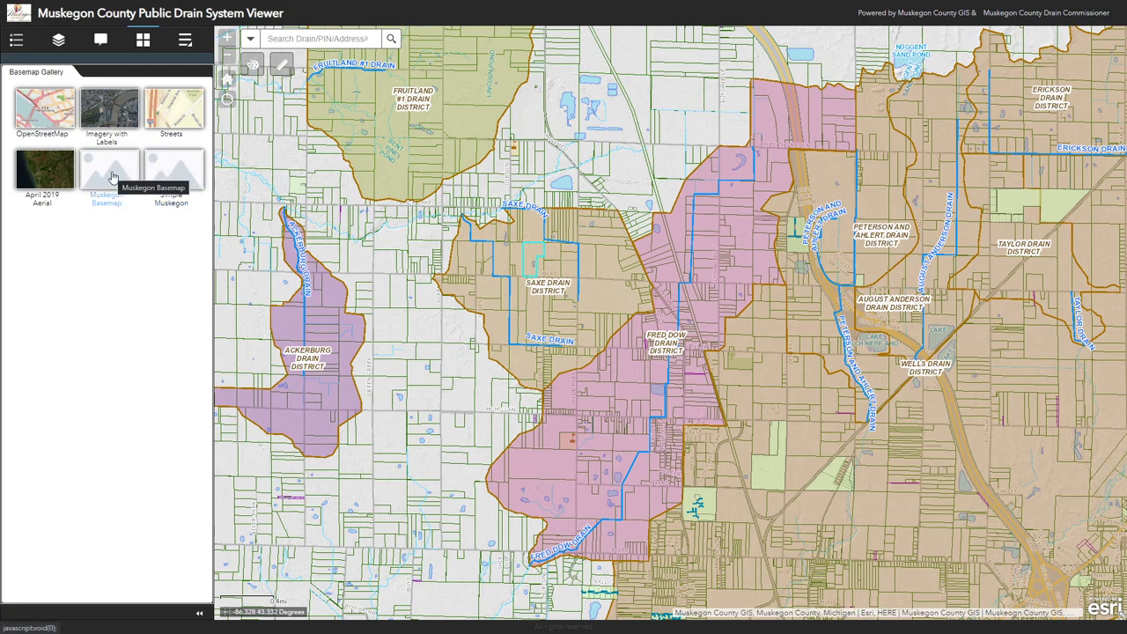
click(44, 172)
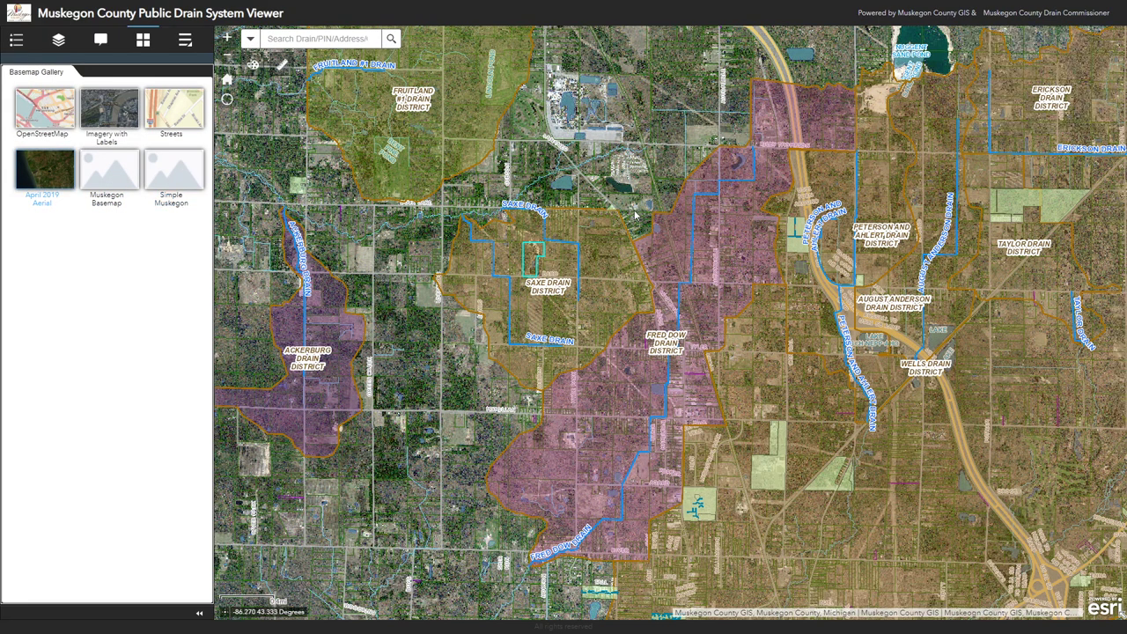
scroll(450, 250, up, 2)
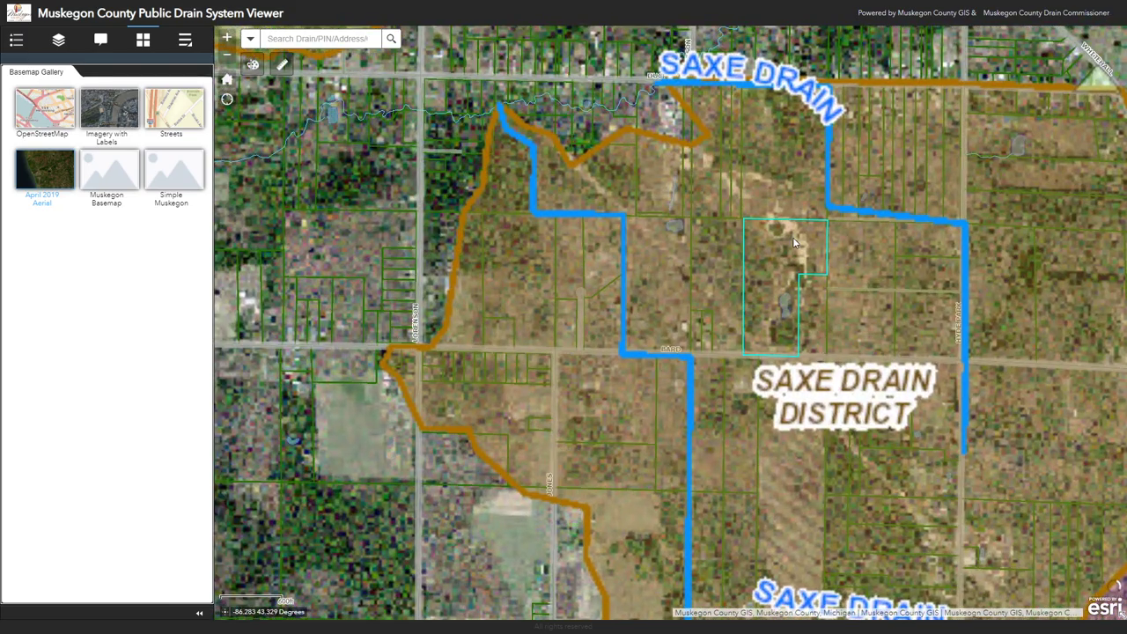
scroll(792, 237, up, 3)
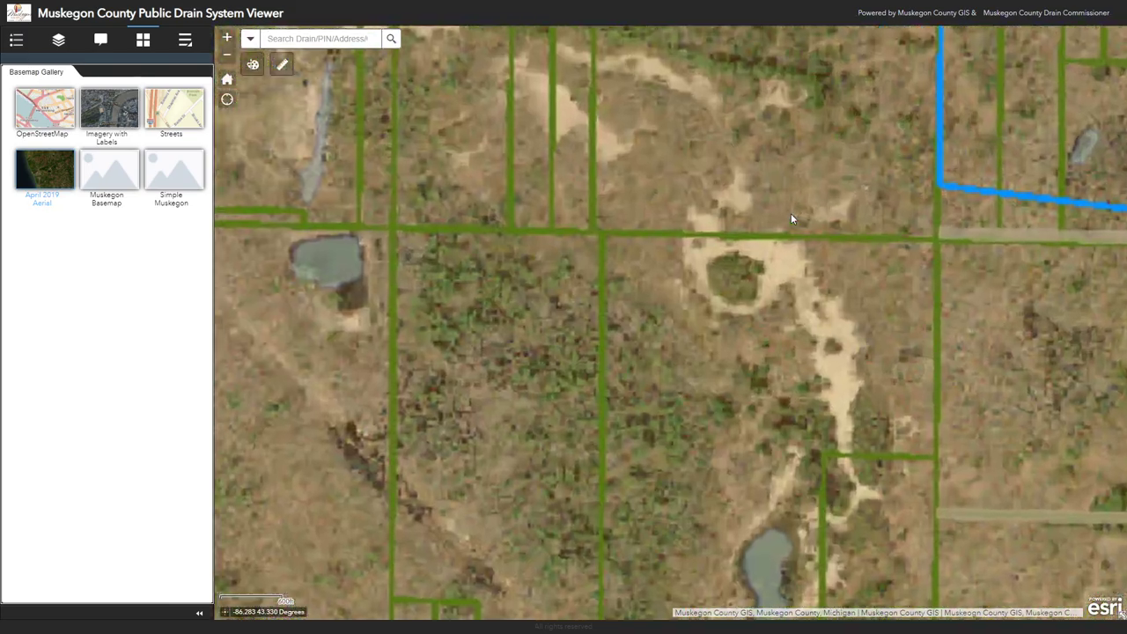
drag(765, 413, 719, 302)
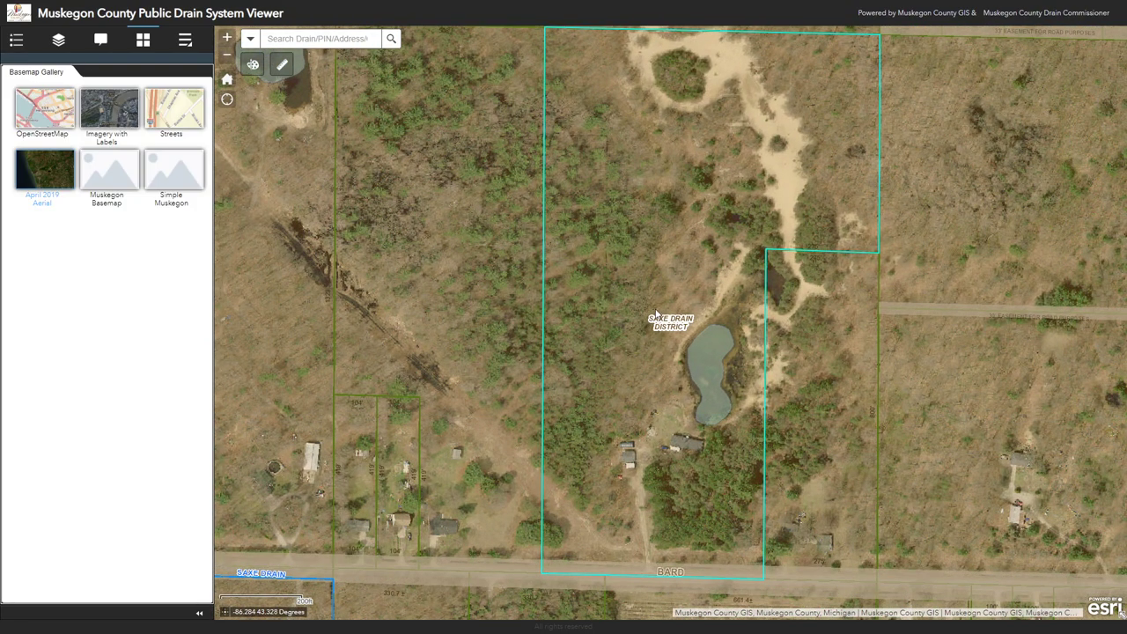
Step: Hide the County Drains and Hydrology layers to examine the bare aerial imagery, and turn both layers back on
click(58, 40)
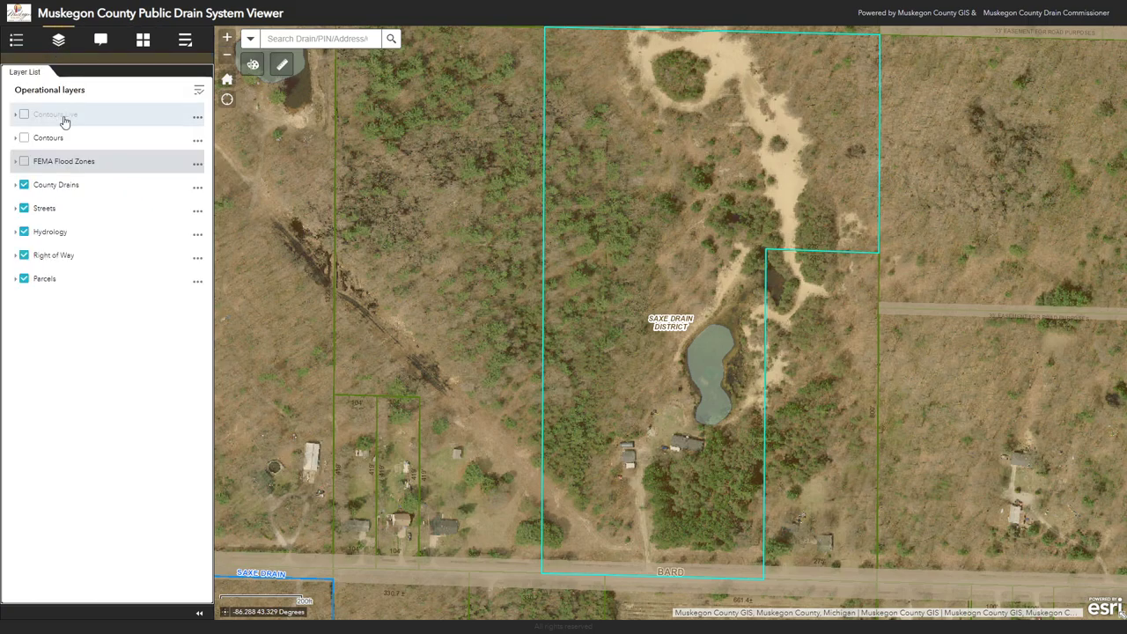
click(24, 185)
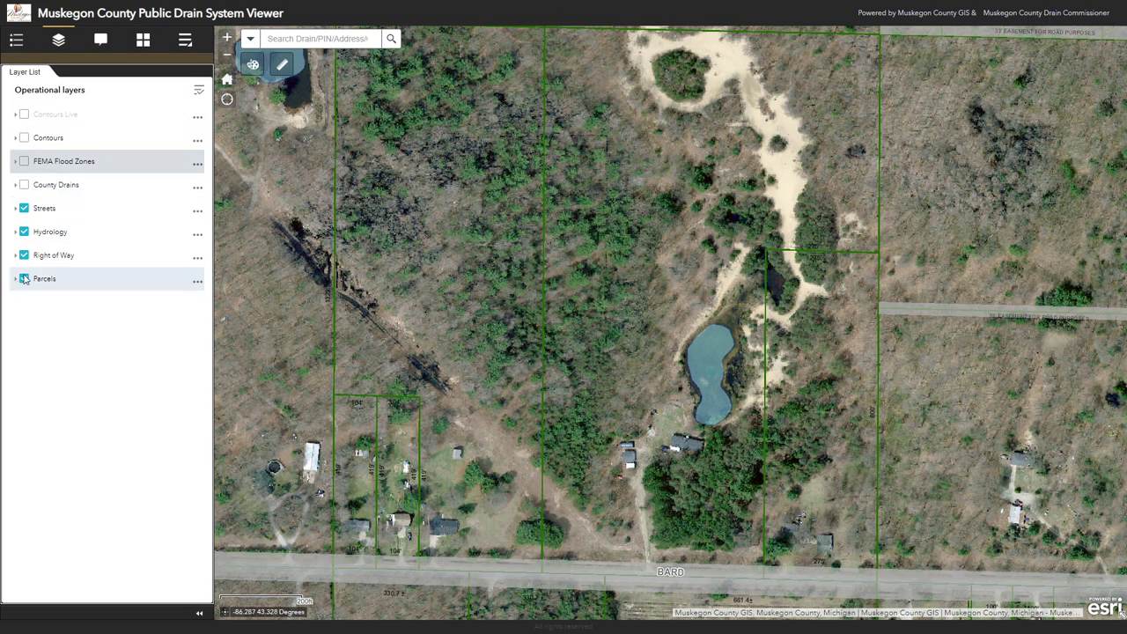
click(24, 232)
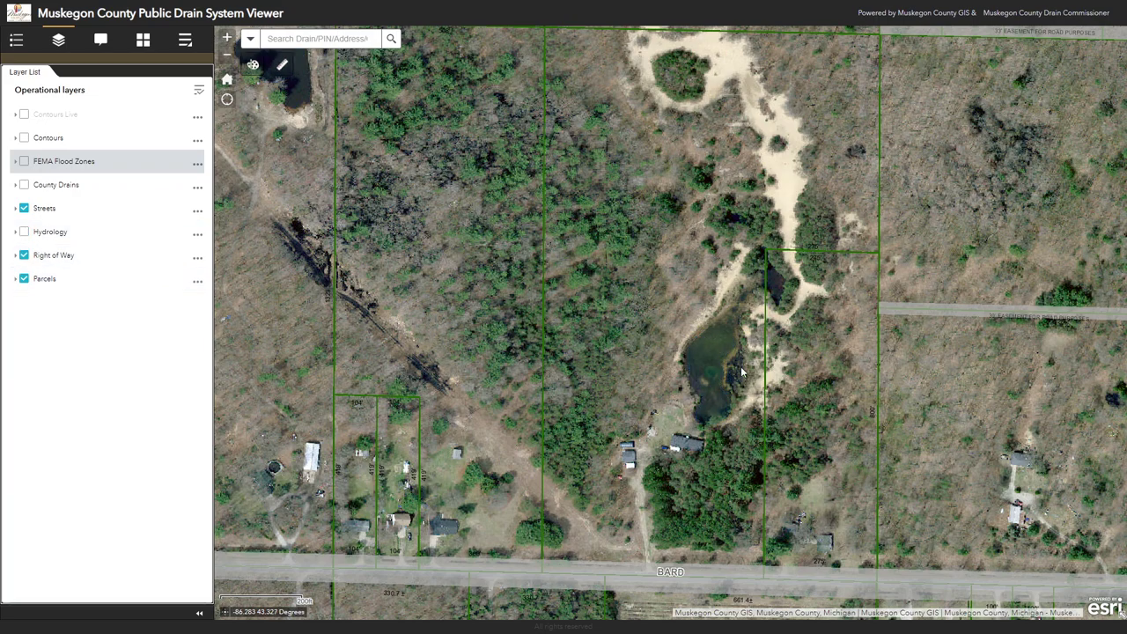
click(24, 232)
click(24, 184)
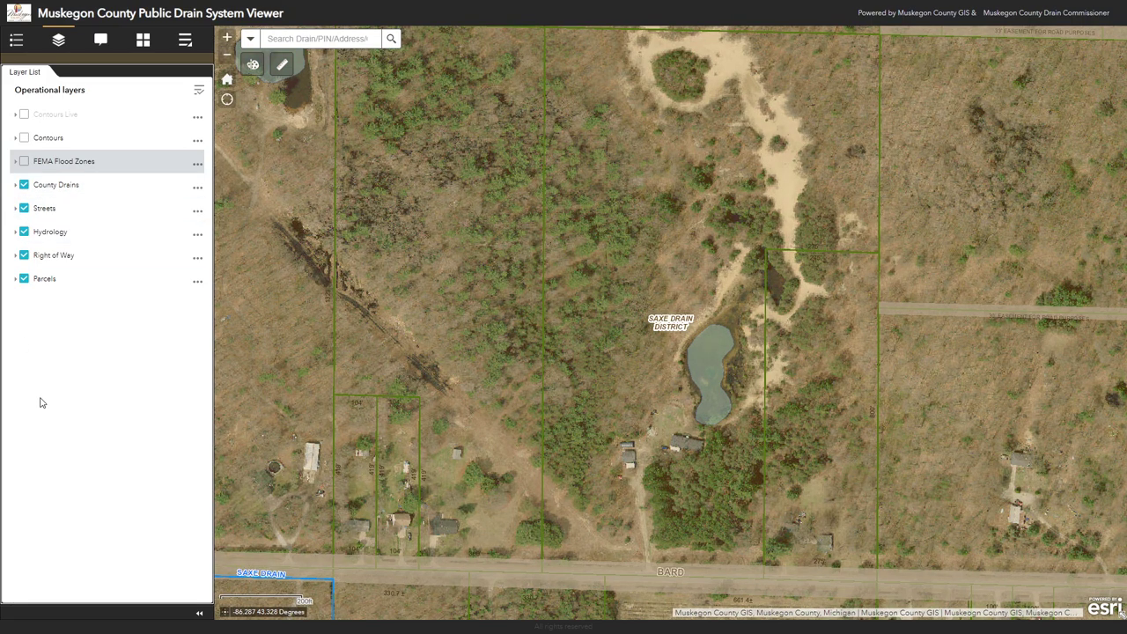
Step: Change the basemap back to Muskegon Basemap and return to an overview of the surrounding drain districts
click(140, 44)
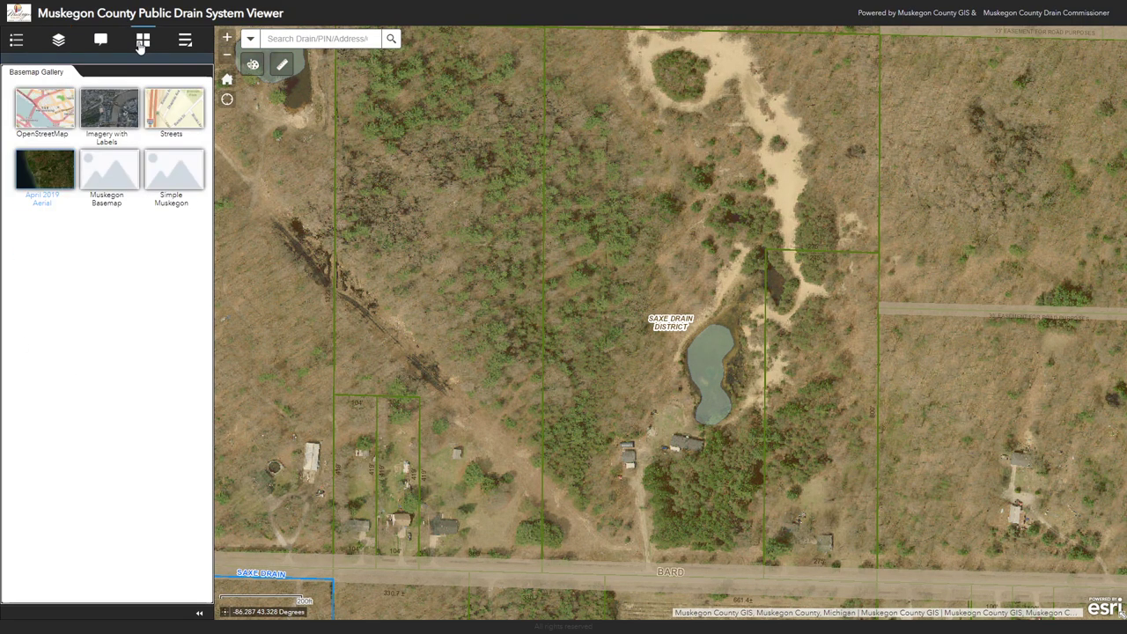
click(113, 179)
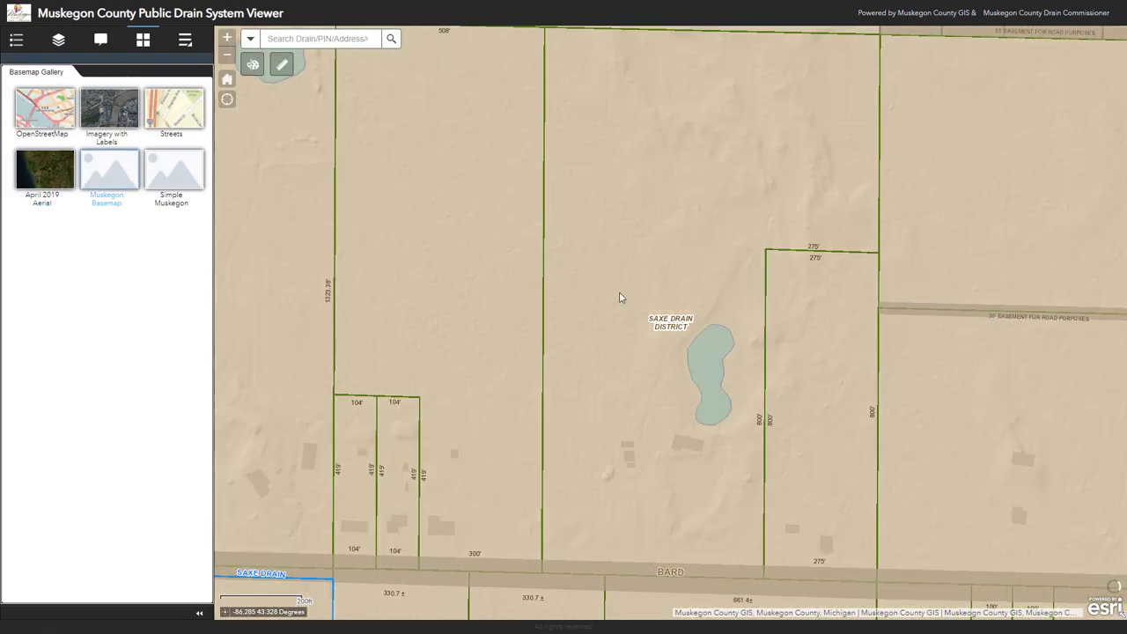
scroll(738, 361, down, 1)
scroll(737, 369, down, 5)
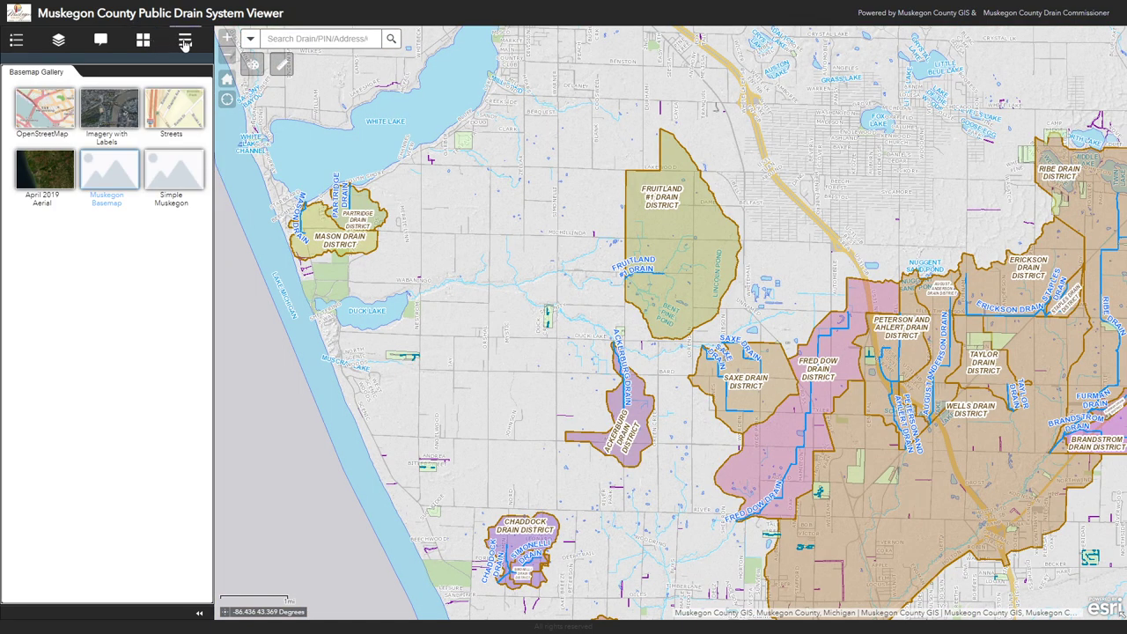
Step: Display the list of other panels, search for "Saxe" and choose the SAXE drain district from the suggestions
click(185, 44)
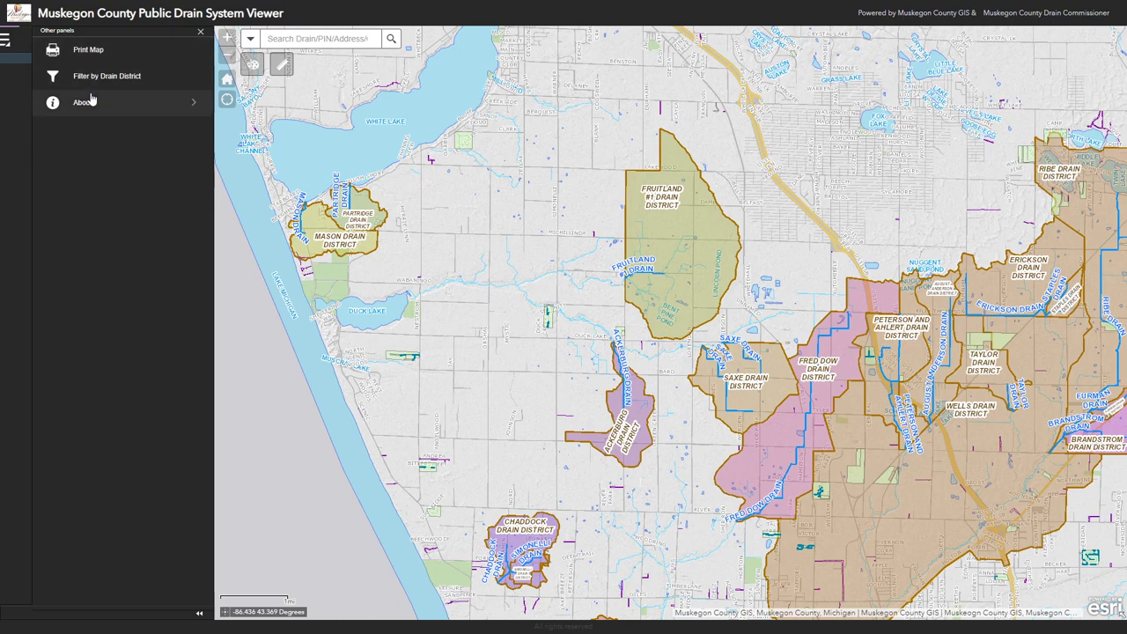
click(319, 39)
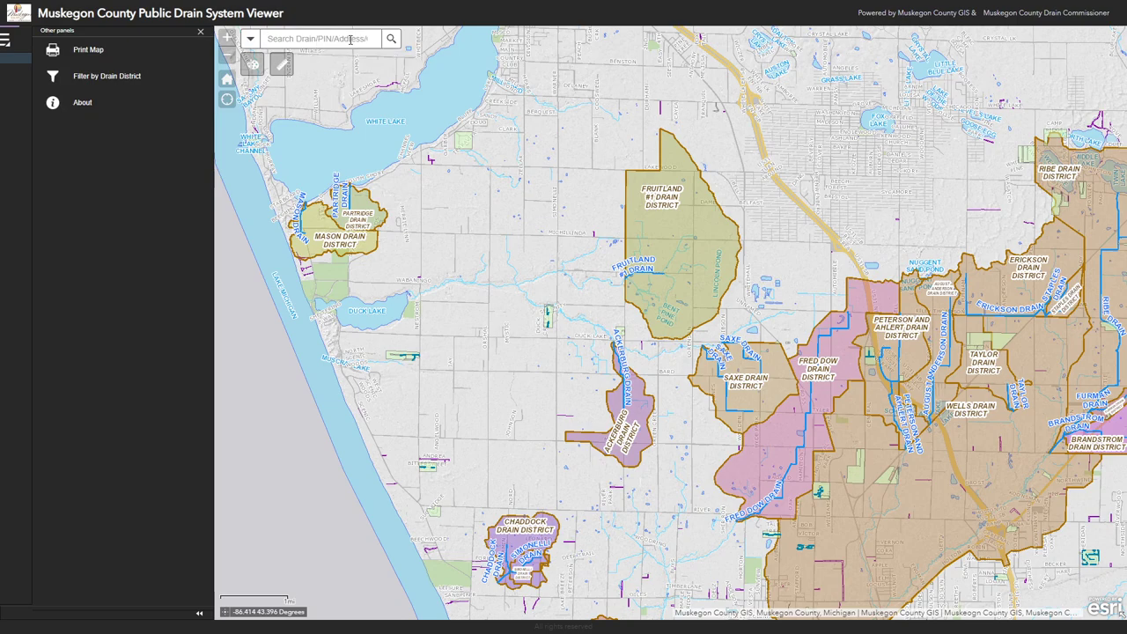
text(Saxe)
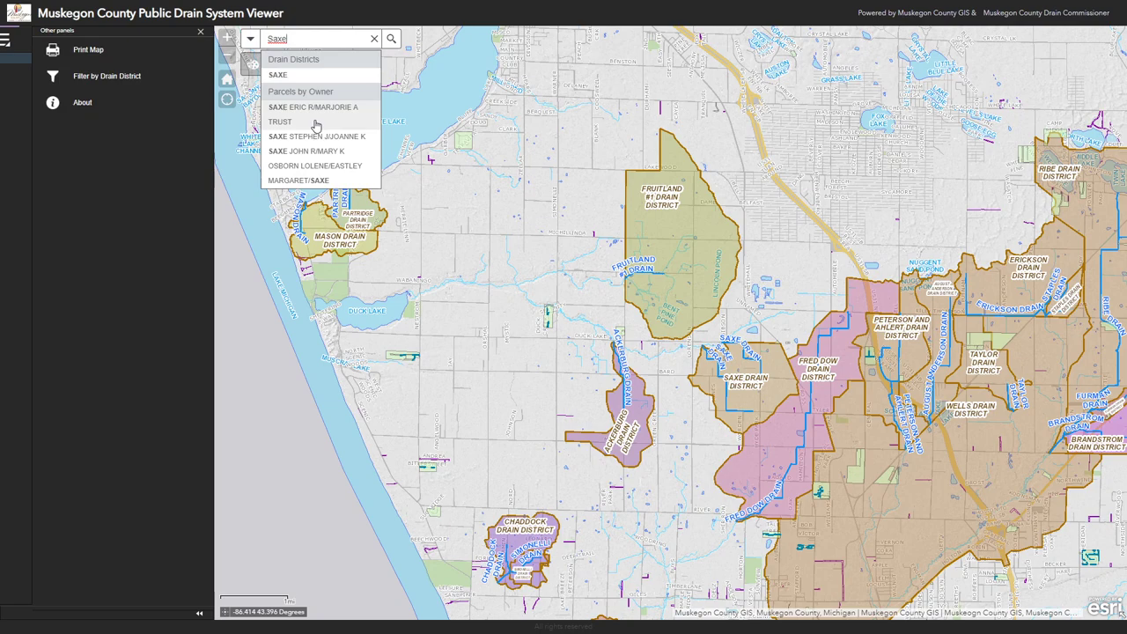
click(288, 74)
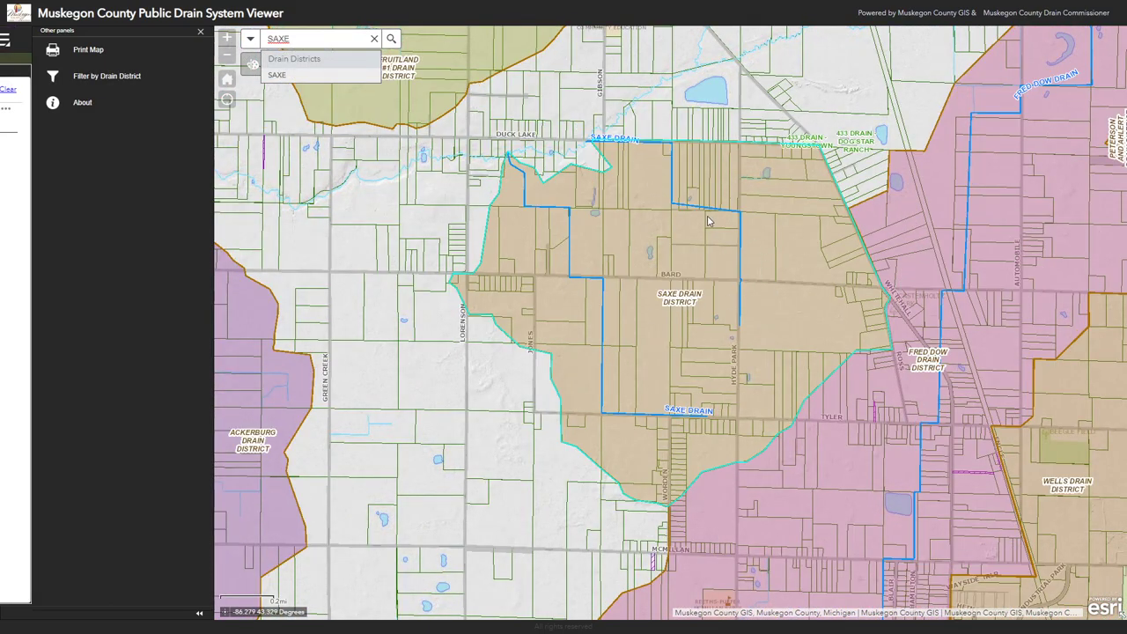
Step: Clear the Saxe search and place a red pushpin marker in the middle of the Saxe Drain District
click(374, 39)
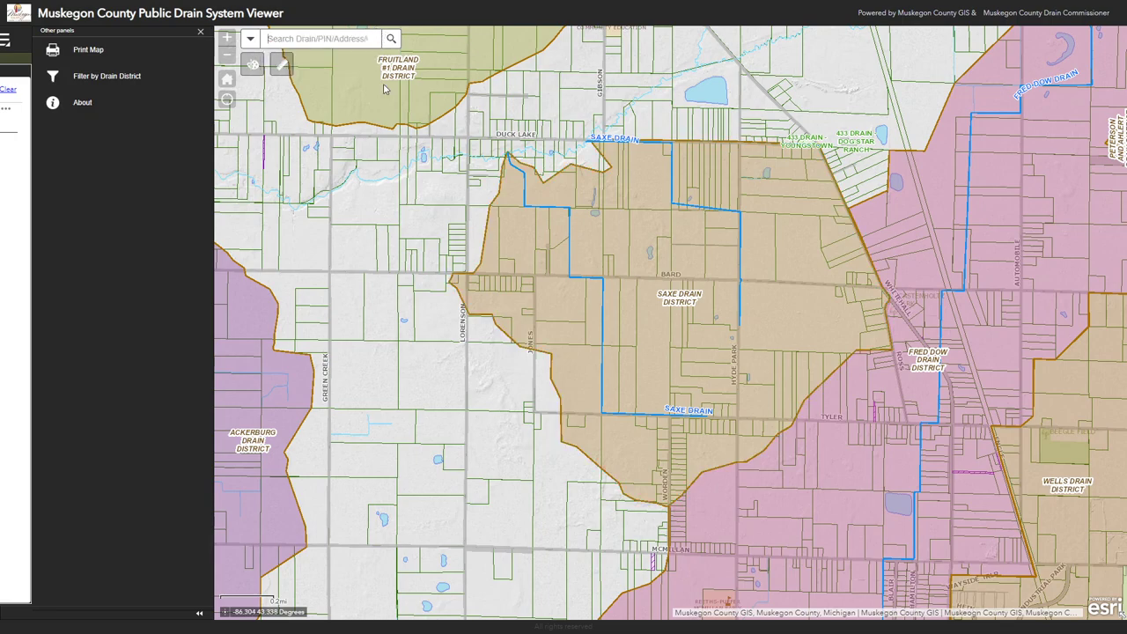
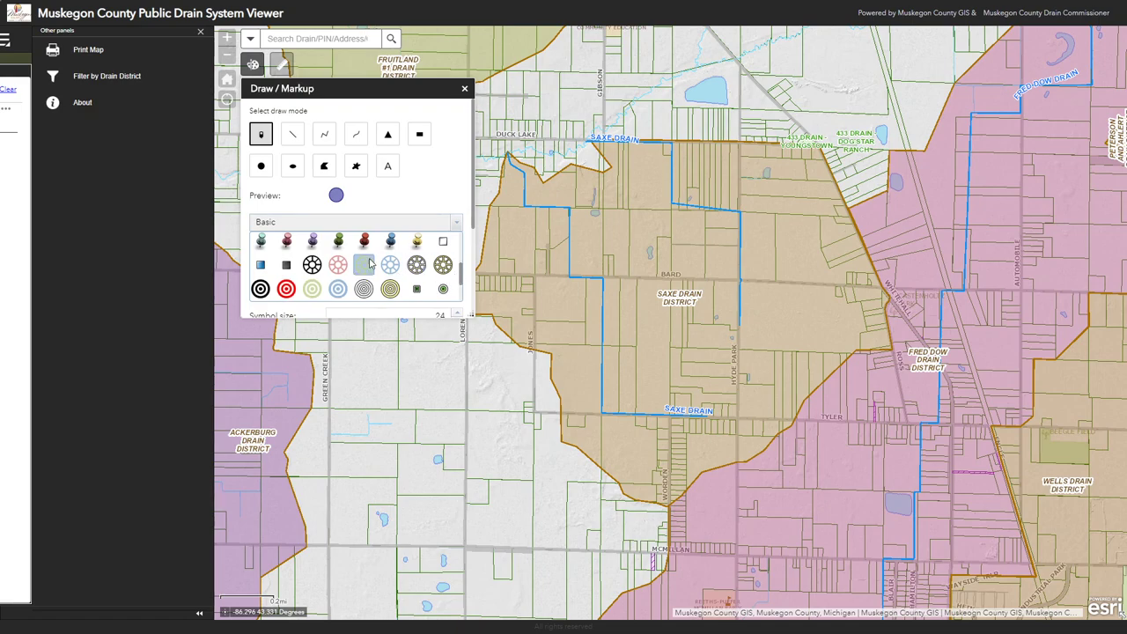
click(365, 242)
click(640, 314)
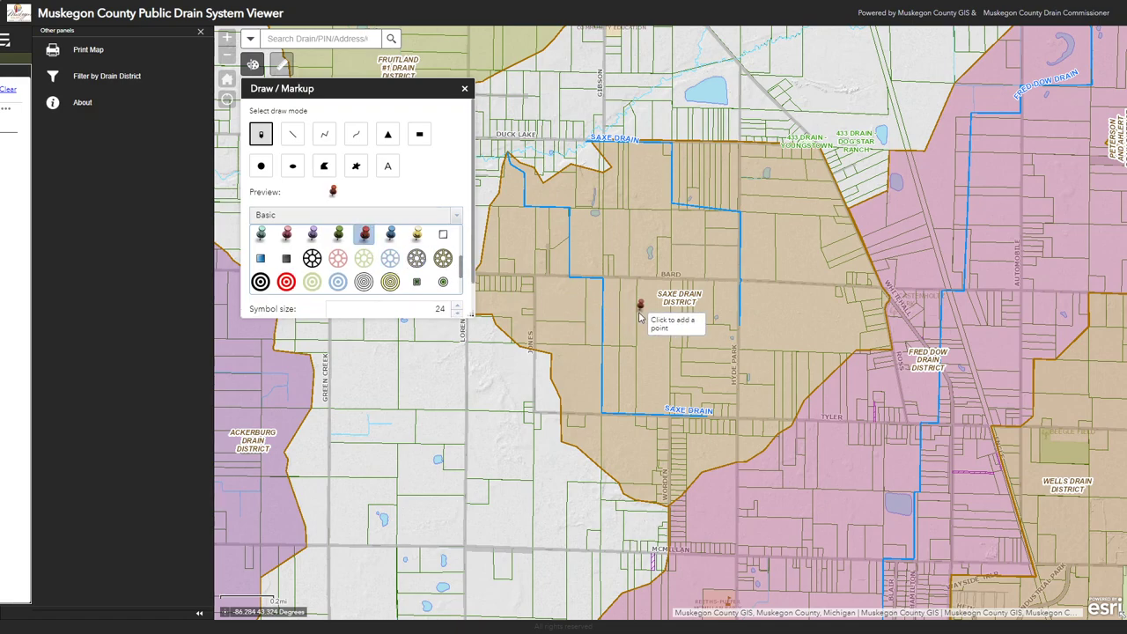
Step: Draw a purple dashed polyline around the red pushpin and a larger freehand line in the same style around it
click(325, 137)
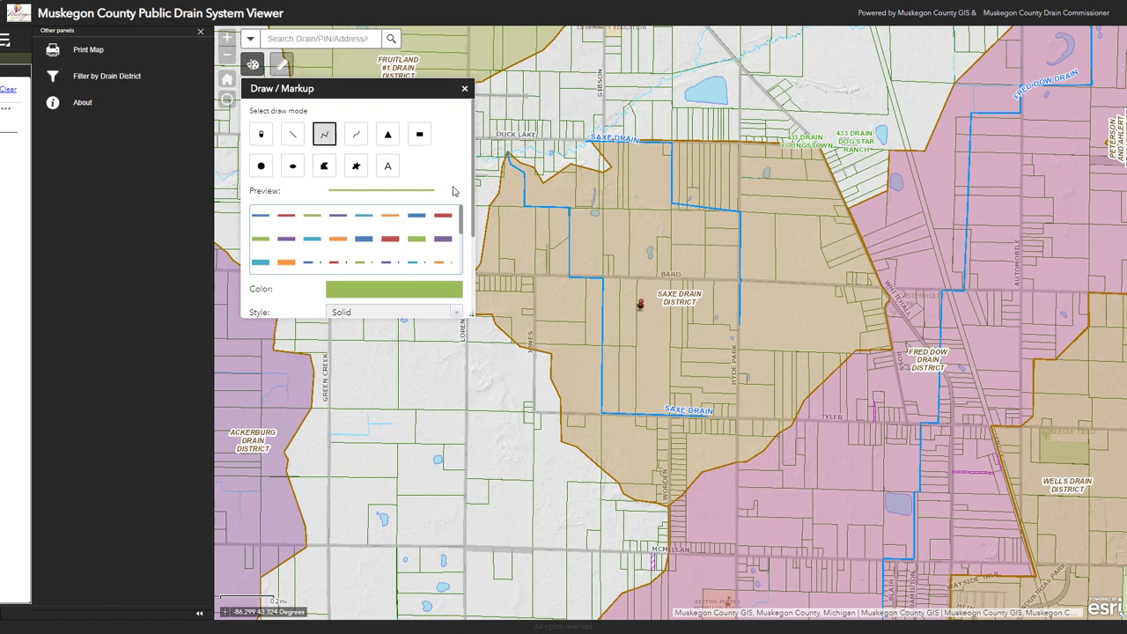
click(388, 264)
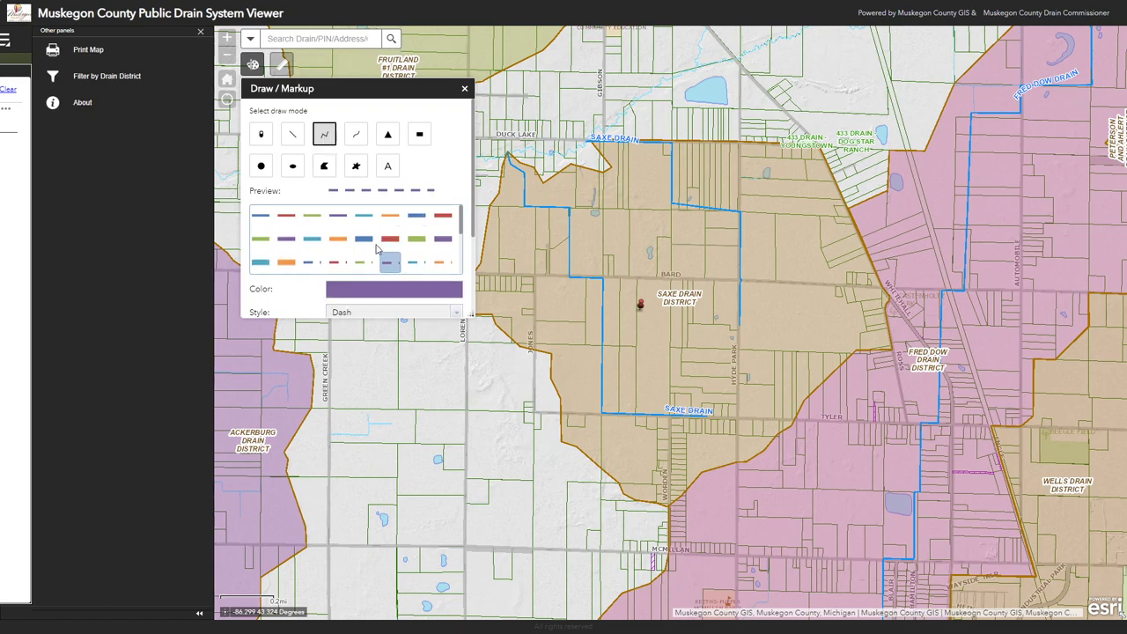
mouse_move(617, 227)
mouse_down()
mouse_move(713, 262)
mouse_move(721, 341)
mouse_move(653, 377)
mouse_move(608, 381)
mouse_move(572, 318)
mouse_move(568, 244)
mouse_up()
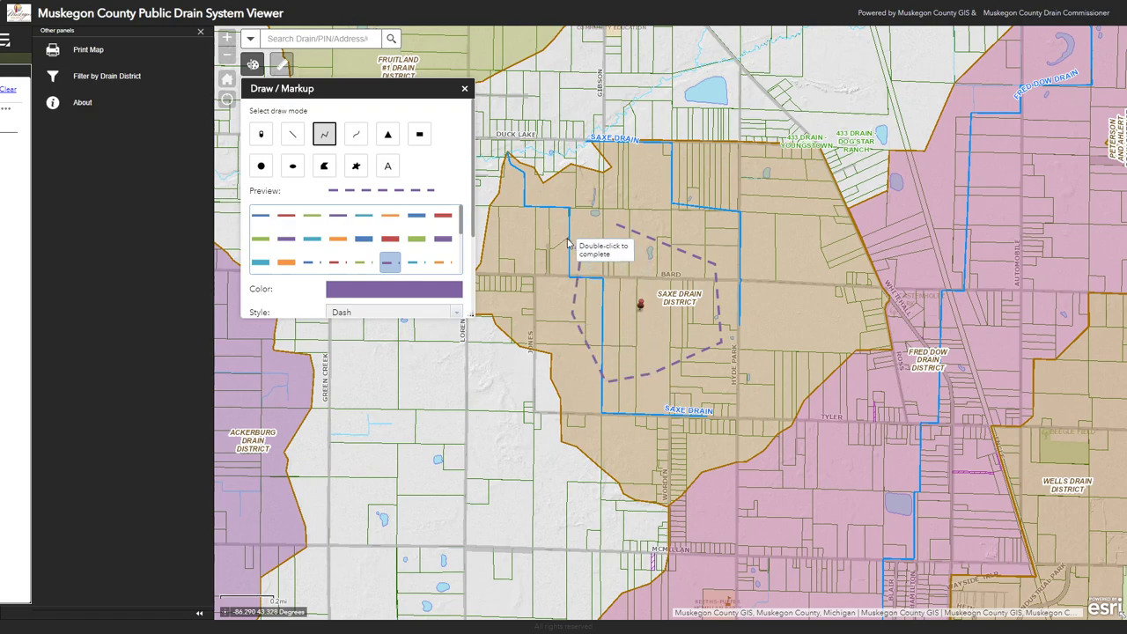
click(356, 134)
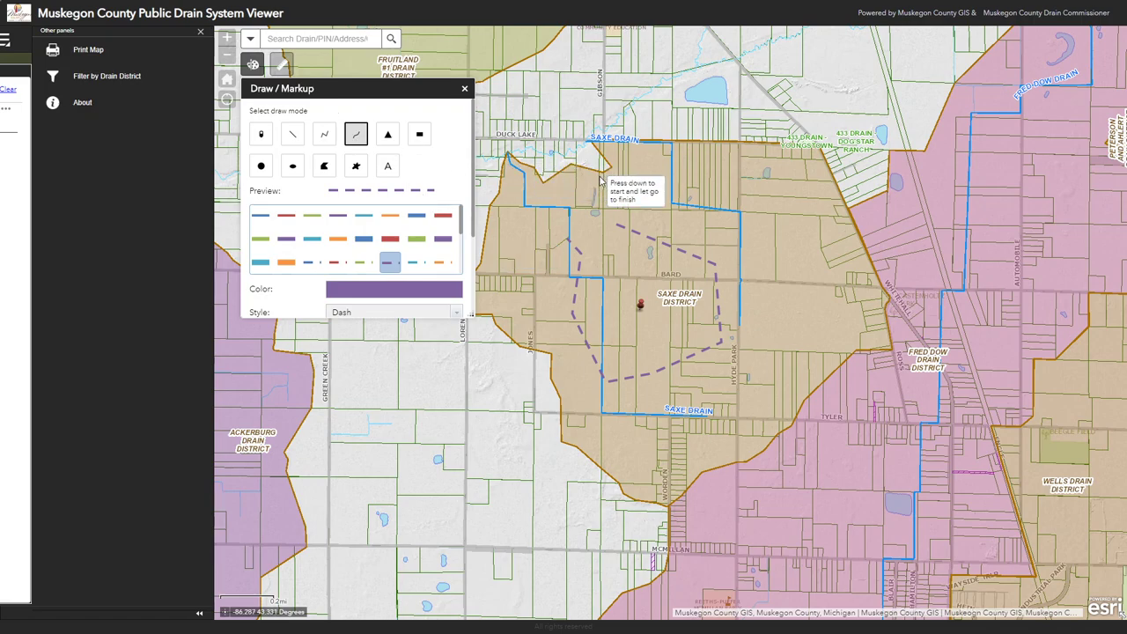
mouse_move(591, 182)
mouse_down()
mouse_move(647, 196)
mouse_move(764, 258)
mouse_move(786, 294)
mouse_move(776, 333)
mouse_move(738, 357)
mouse_move(728, 385)
mouse_up()
mouse_move(732, 437)
mouse_down()
mouse_move(689, 446)
mouse_move(602, 407)
mouse_move(575, 362)
mouse_move(546, 257)
mouse_move(550, 227)
mouse_move(586, 183)
mouse_up()
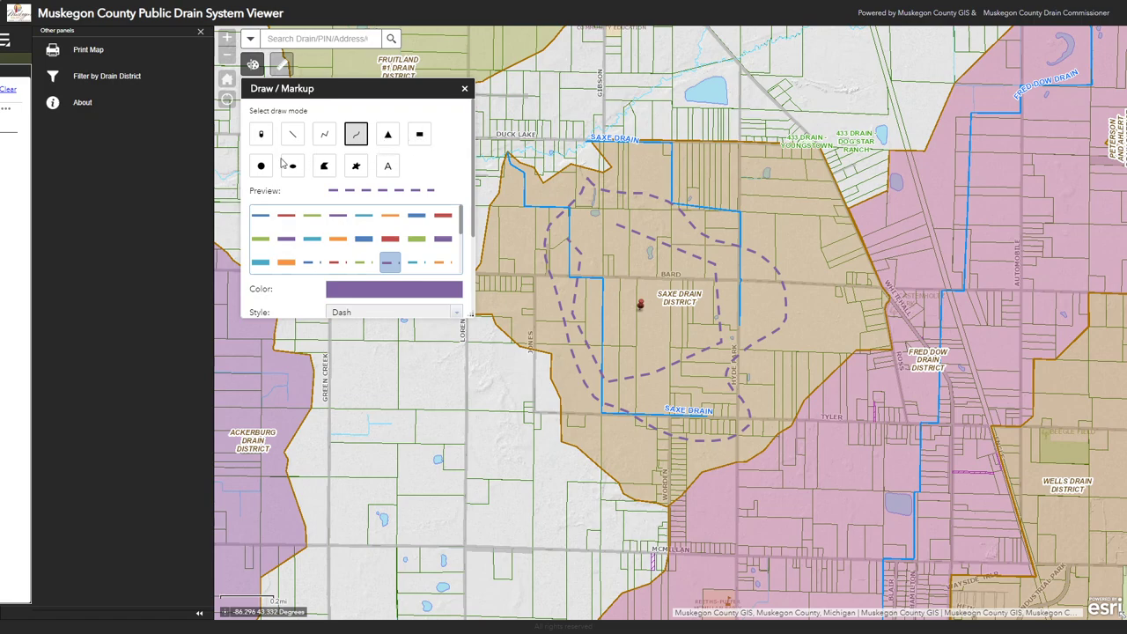
Step: Draw a narrow green polygon across the parcels in the northeastern part of the Saxe Drain District
click(324, 165)
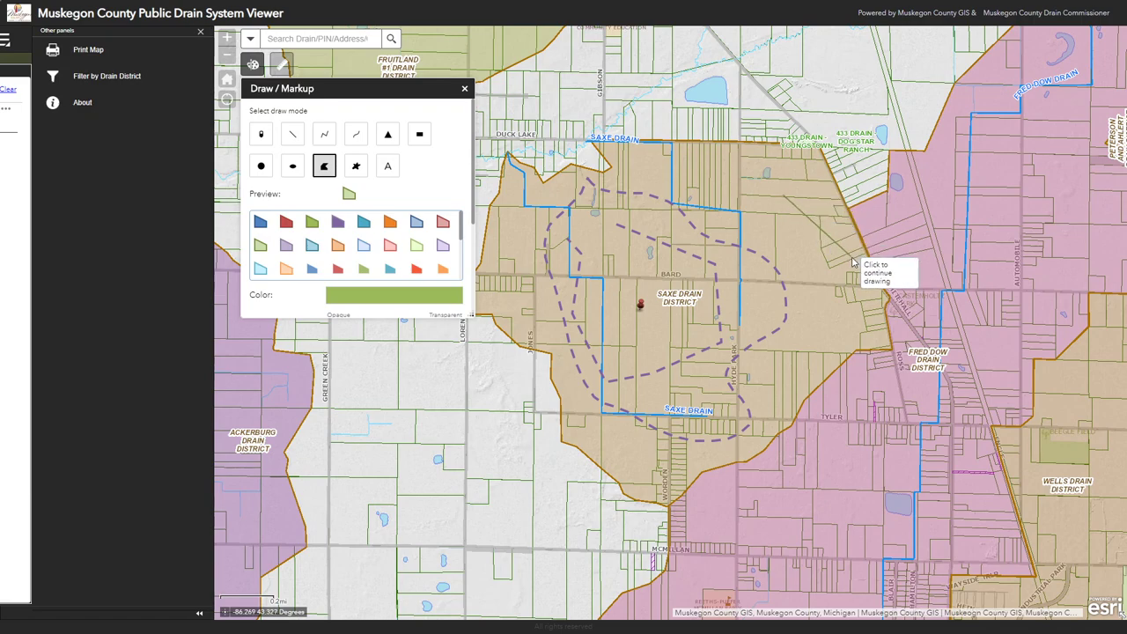
mouse_move(783, 244)
mouse_down()
mouse_move(747, 221)
mouse_move(709, 162)
mouse_move(744, 159)
mouse_up()
double_click(736, 155)
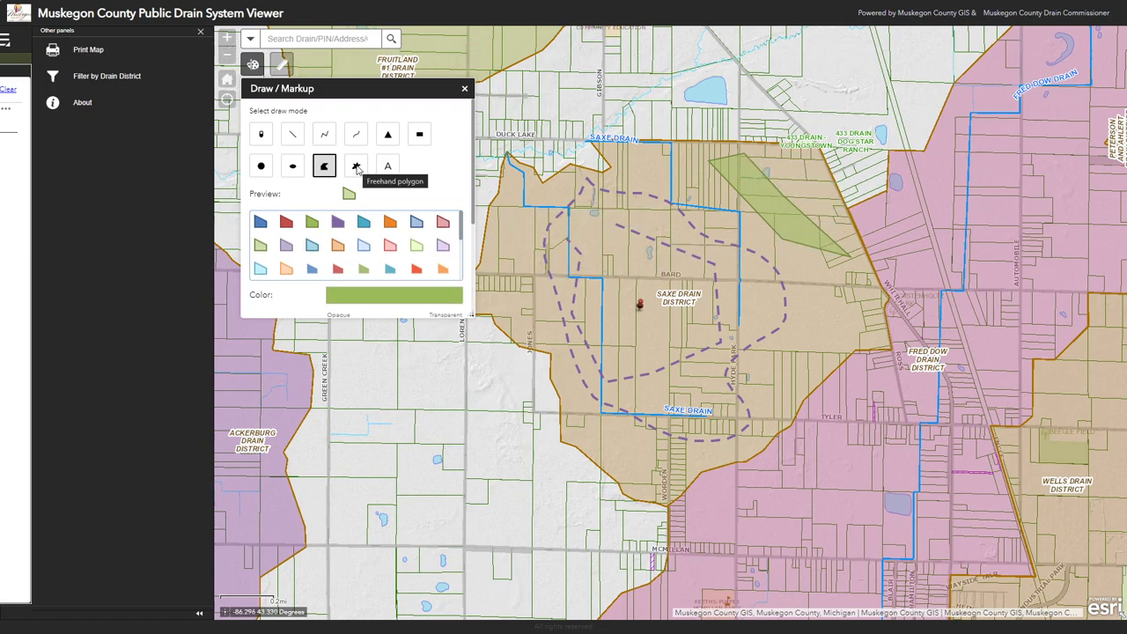
Step: Place the text label "My Property" just northwest of the red pushpin, view the font options and close the markup tool
click(388, 166)
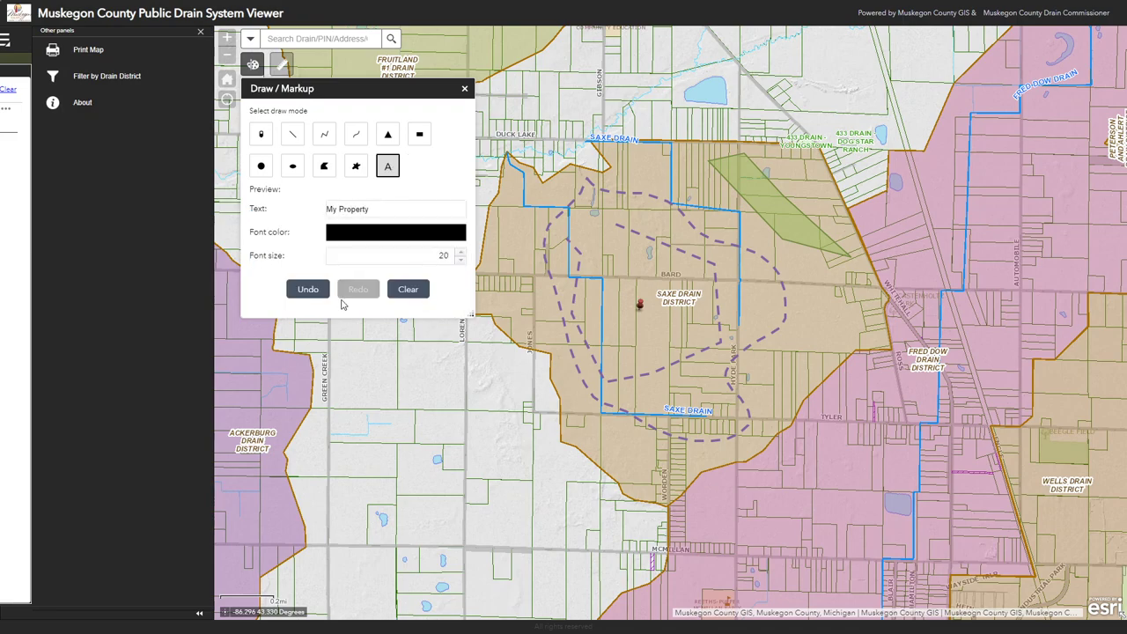
click(639, 287)
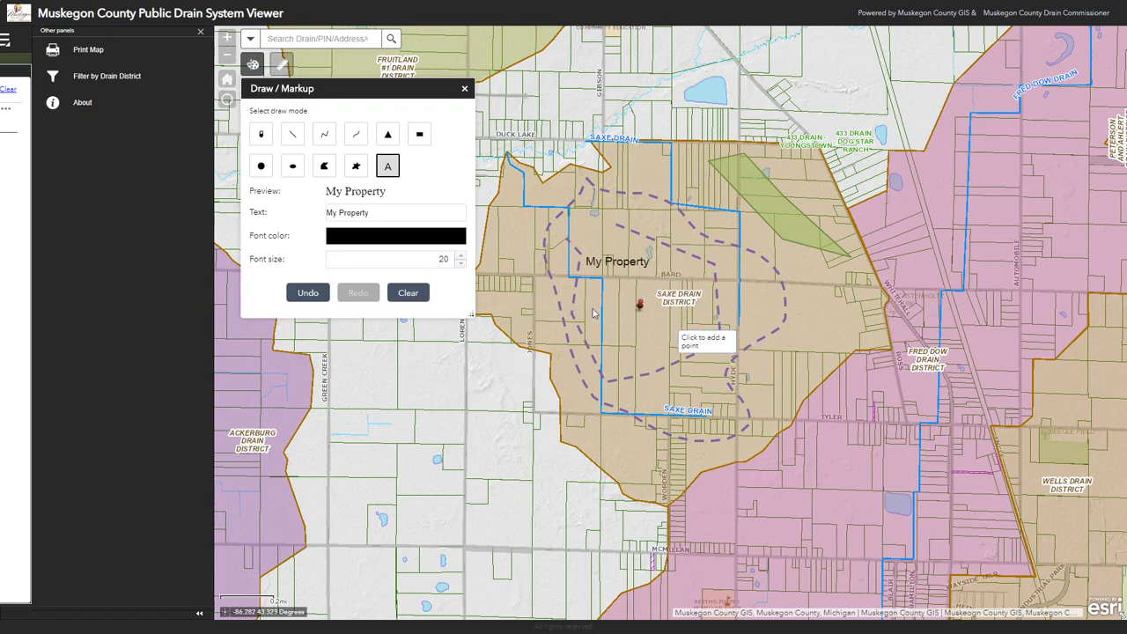
click(366, 245)
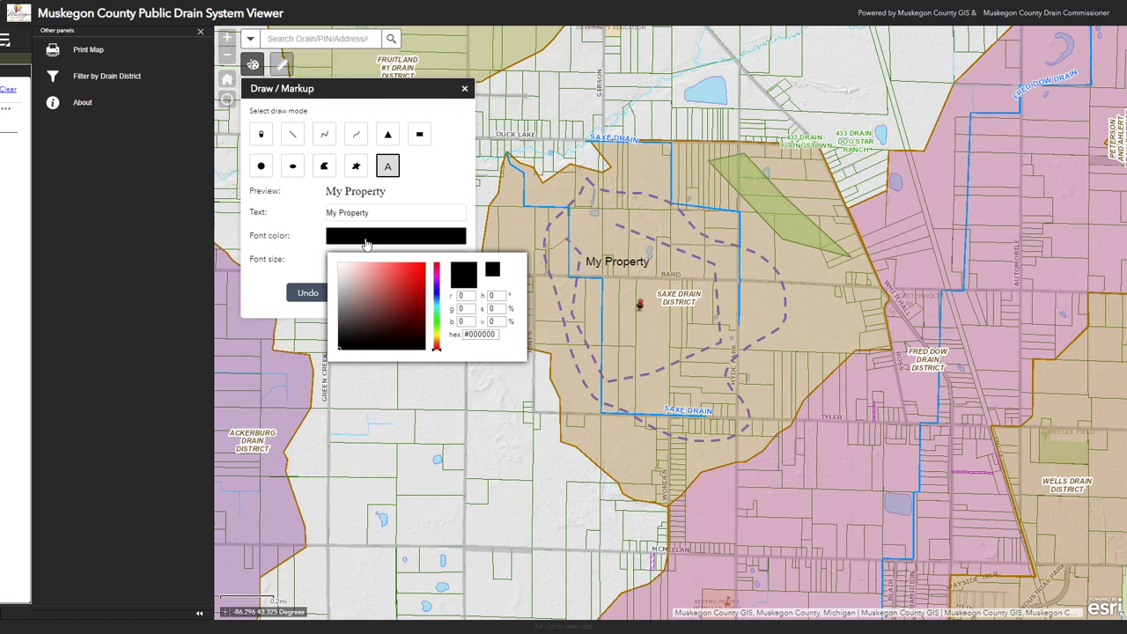
click(385, 257)
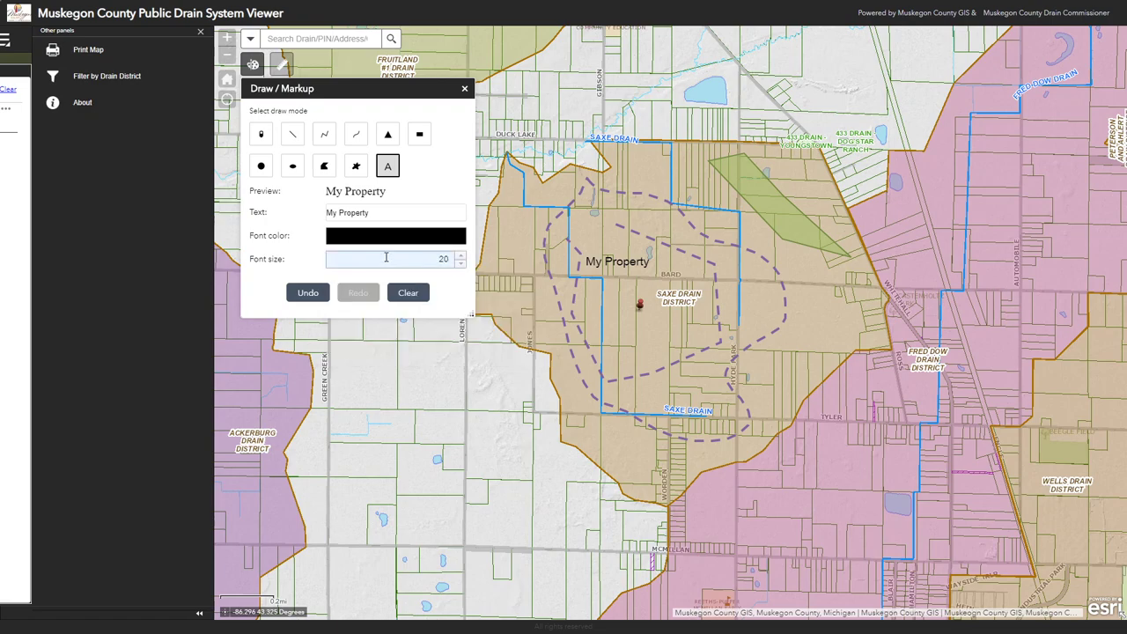
click(467, 90)
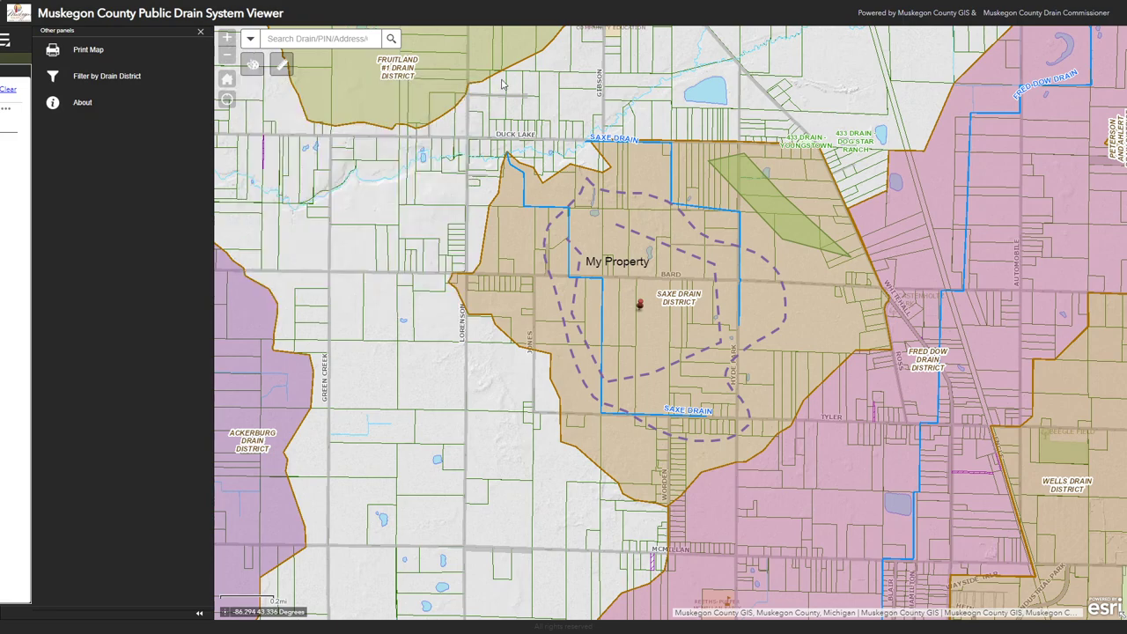
Step: Measure in feet the length of the Saxe Drain's east-west segment north of Bard, and close the measurement tool
click(281, 64)
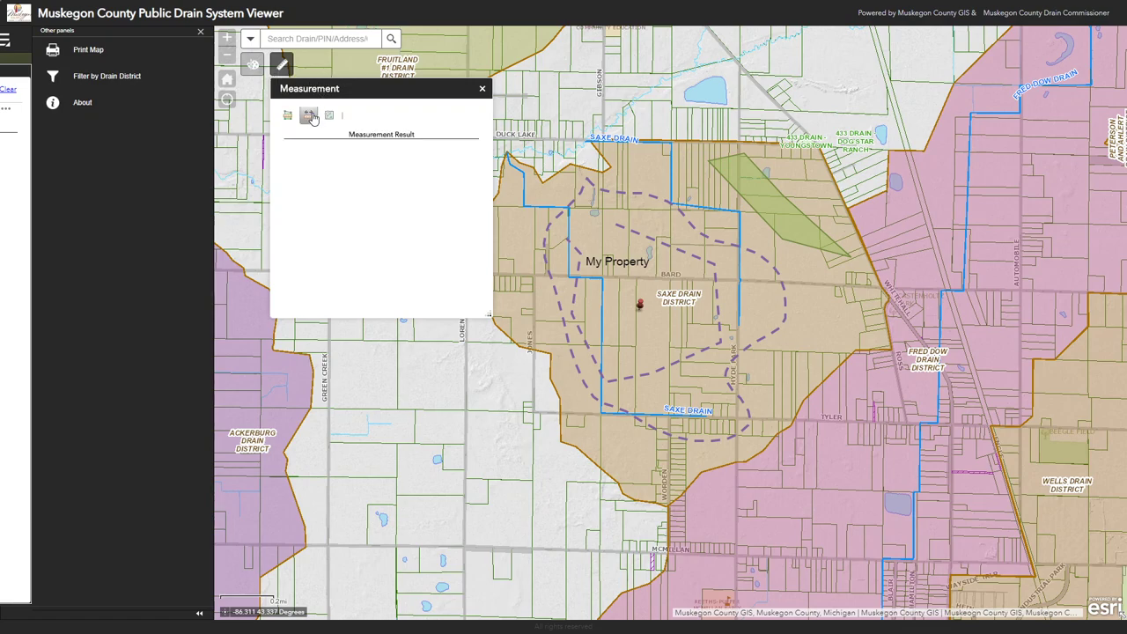
click(308, 115)
click(364, 117)
click(361, 156)
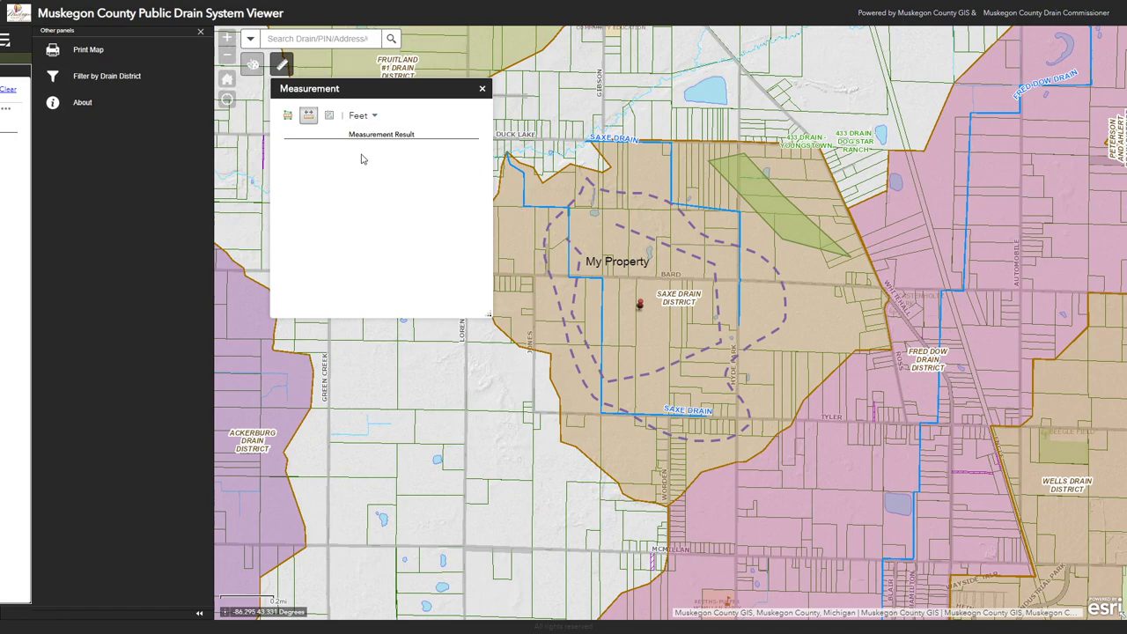
click(308, 117)
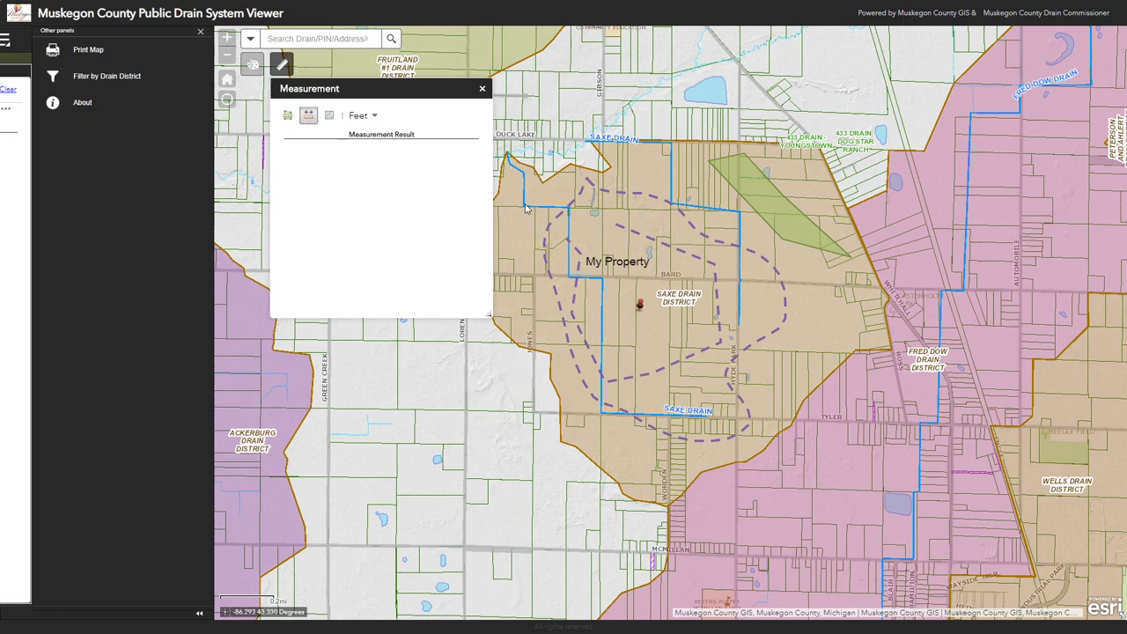
scroll(515, 197, up, 3)
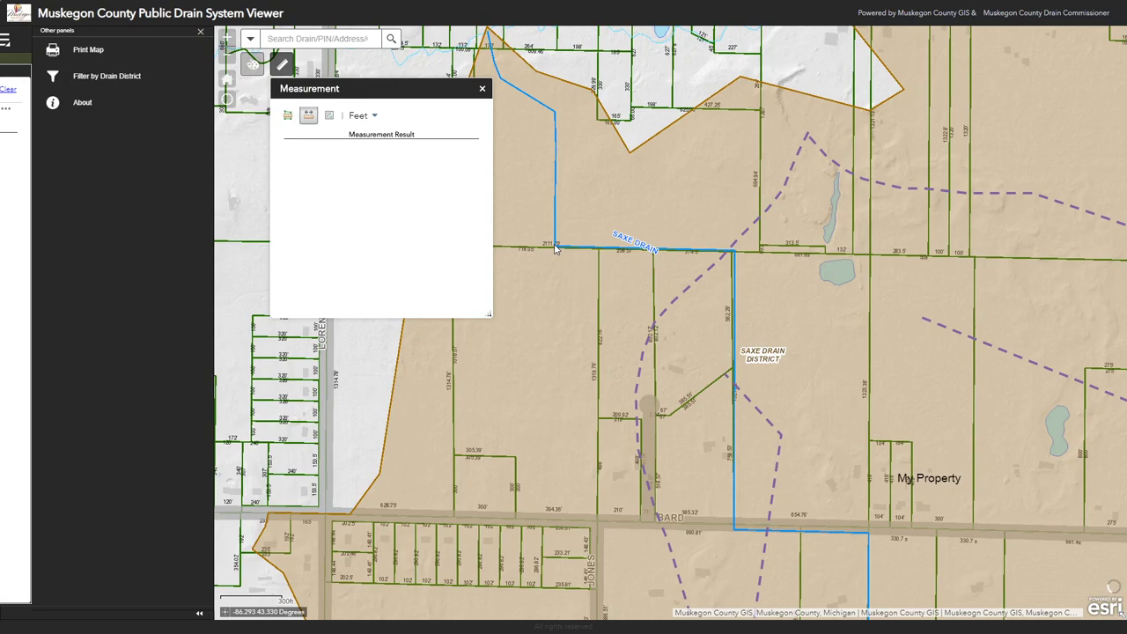
click(554, 248)
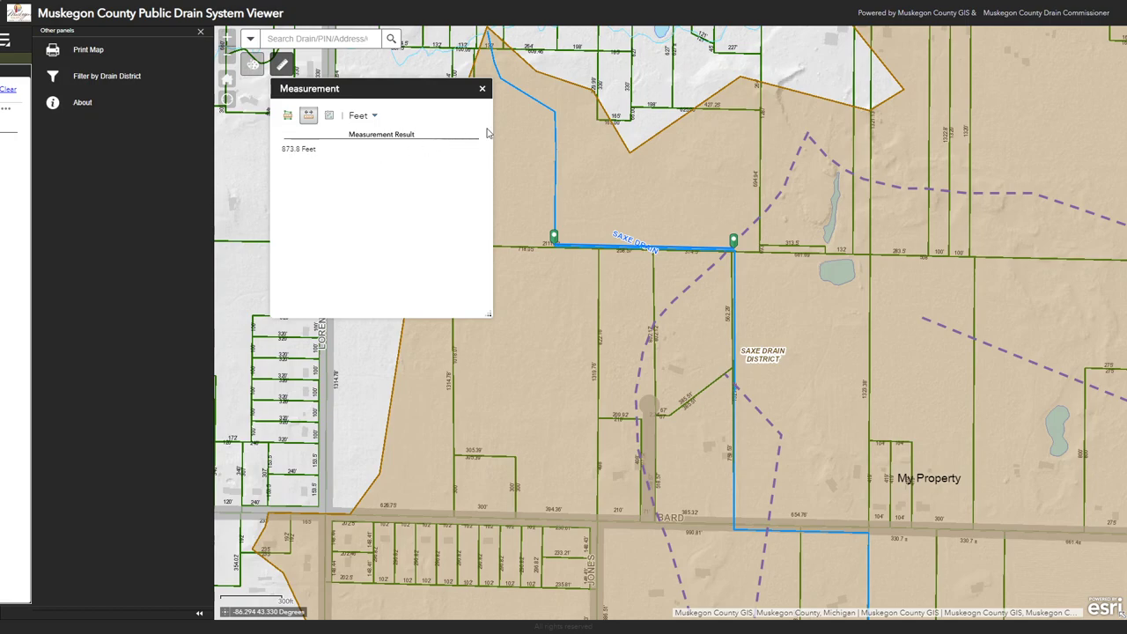
click(482, 88)
Step: Filter the drain districts by the drain name "Saxe" and look over the filtered district and its surroundings
scroll(440, 192, down, 1)
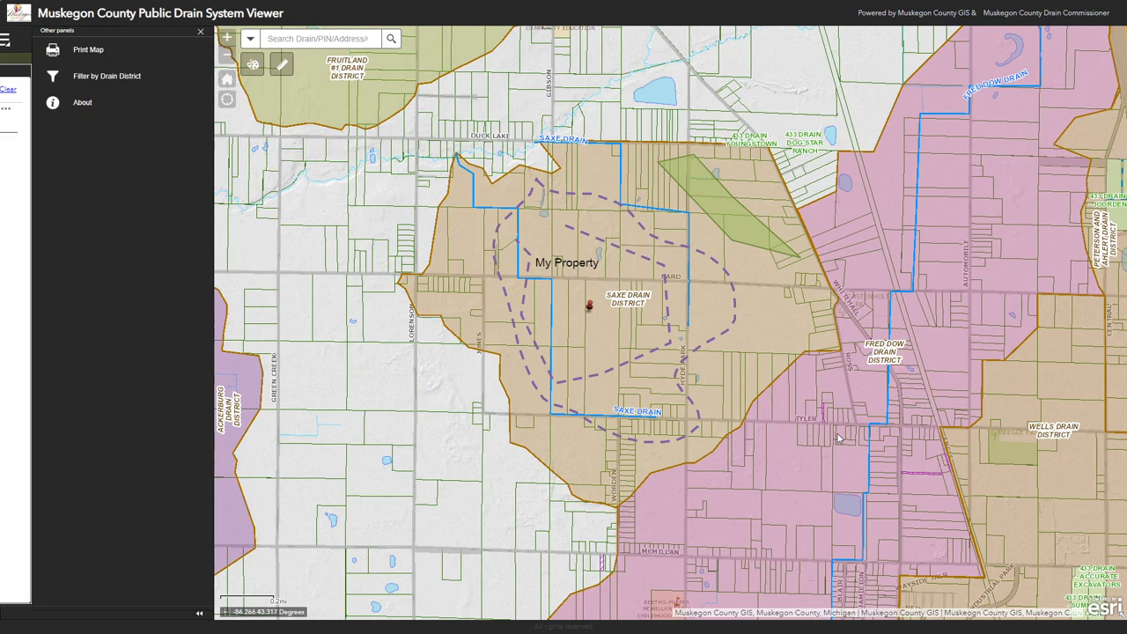
click(110, 79)
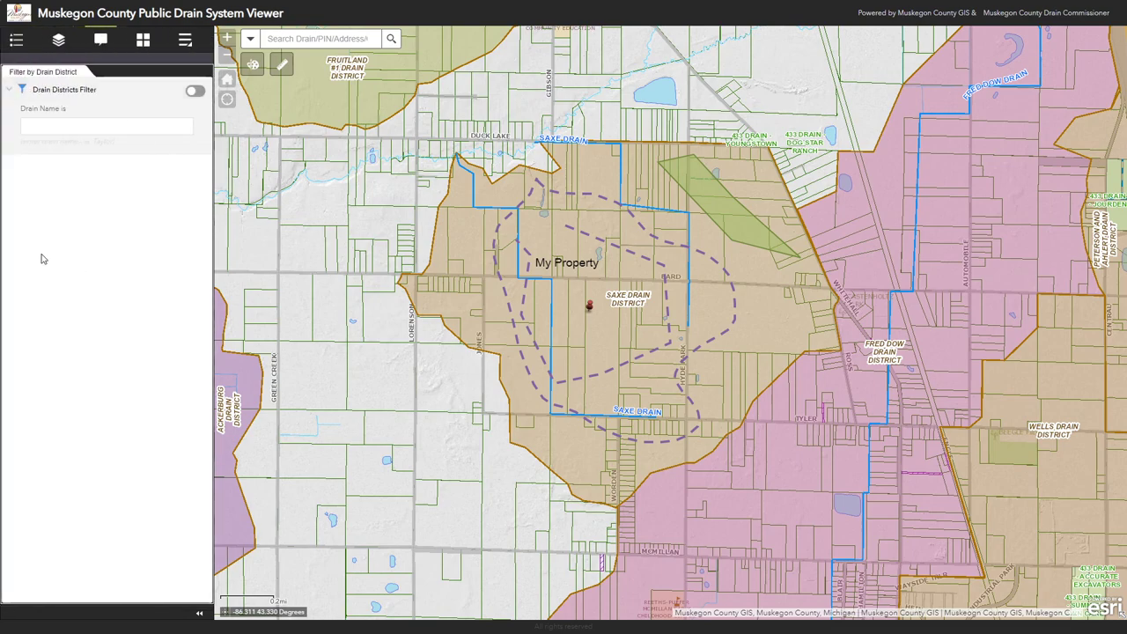
click(185, 42)
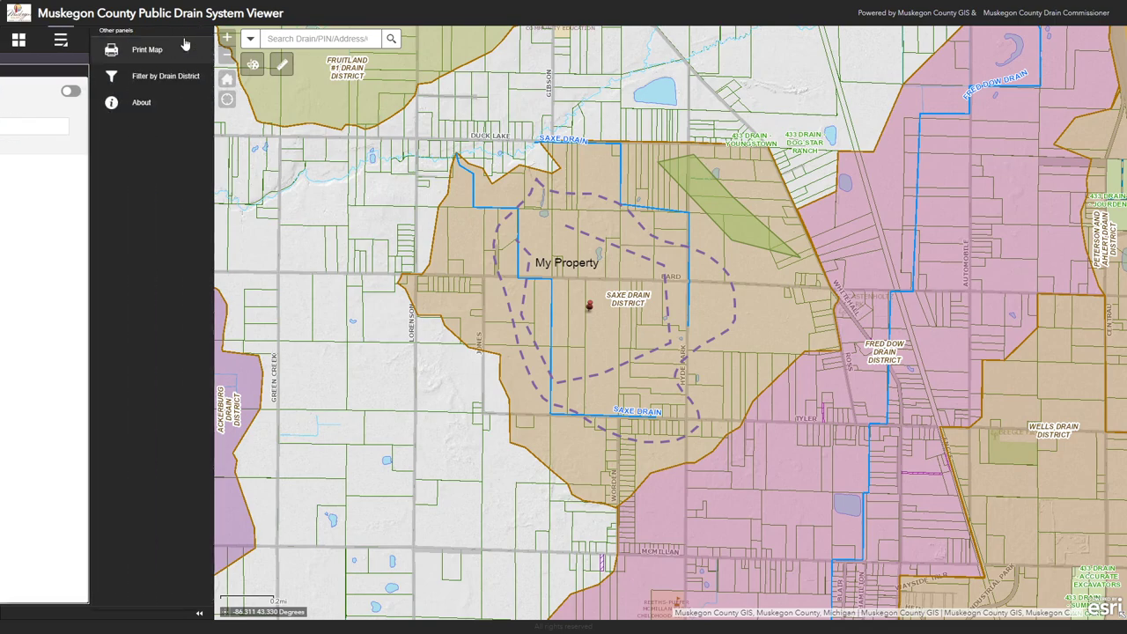
click(104, 75)
click(51, 127)
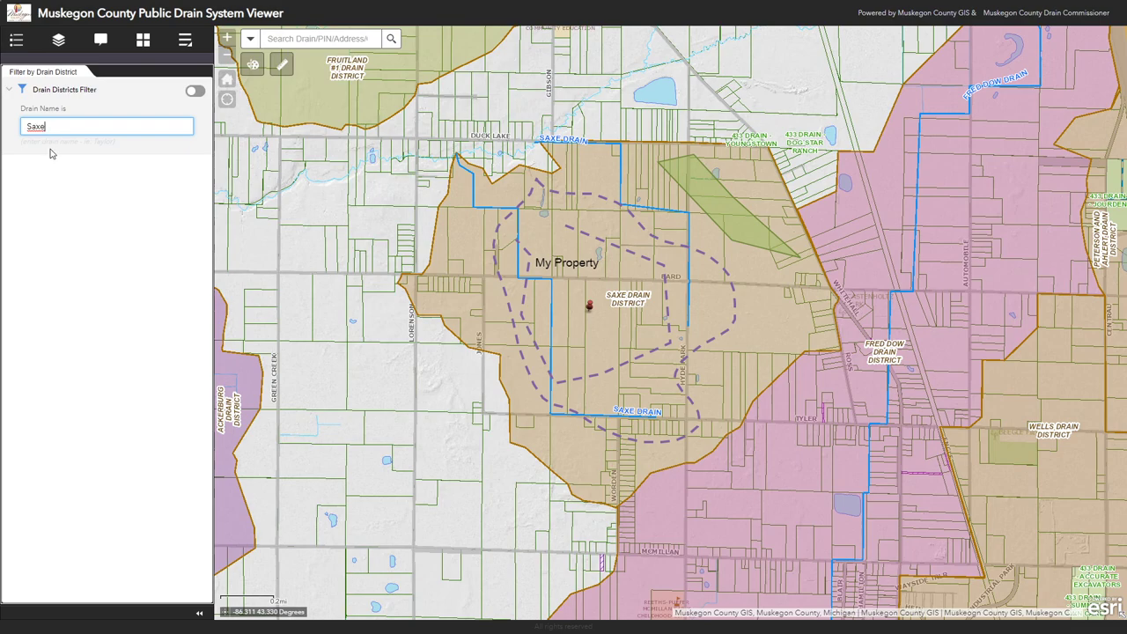
click(191, 92)
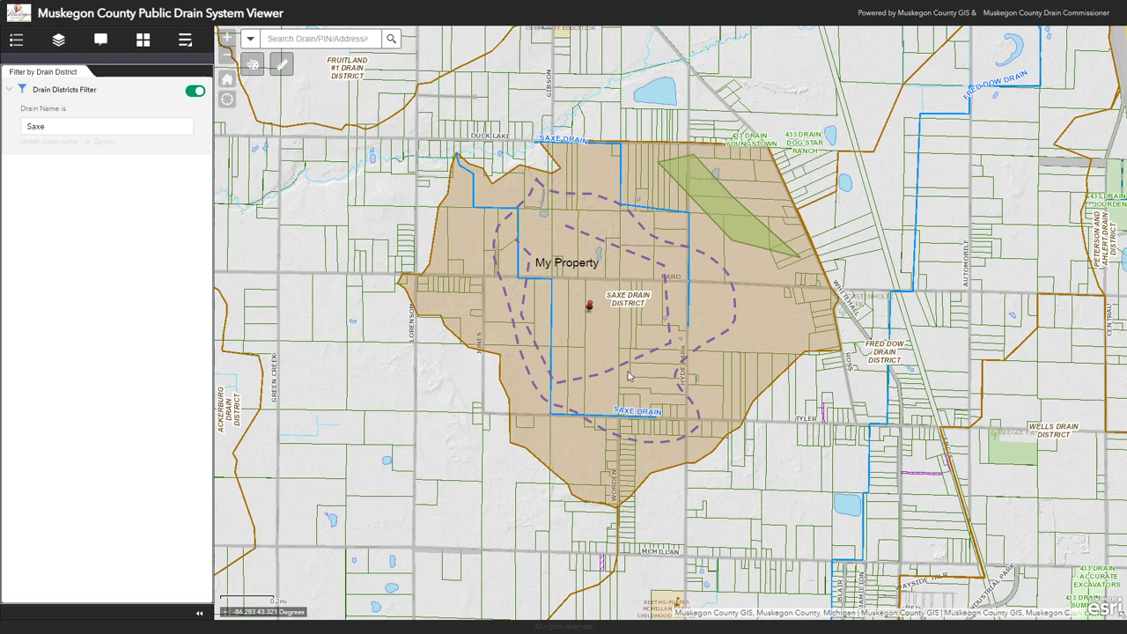
scroll(670, 391, down, 1)
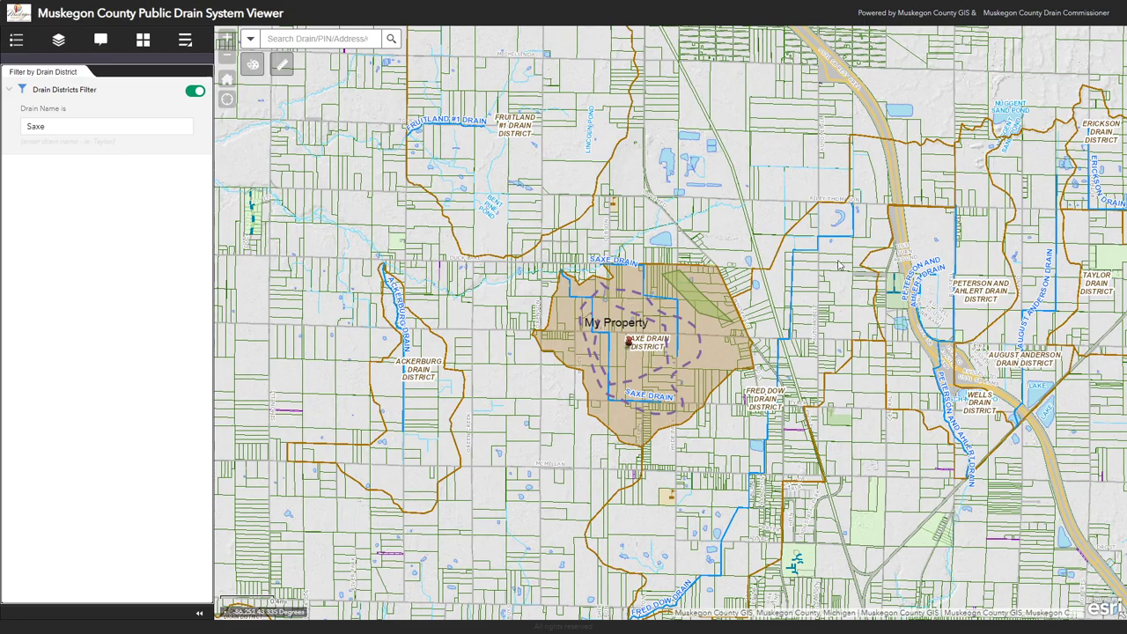
scroll(674, 412, up, 2)
scroll(674, 400, down, 2)
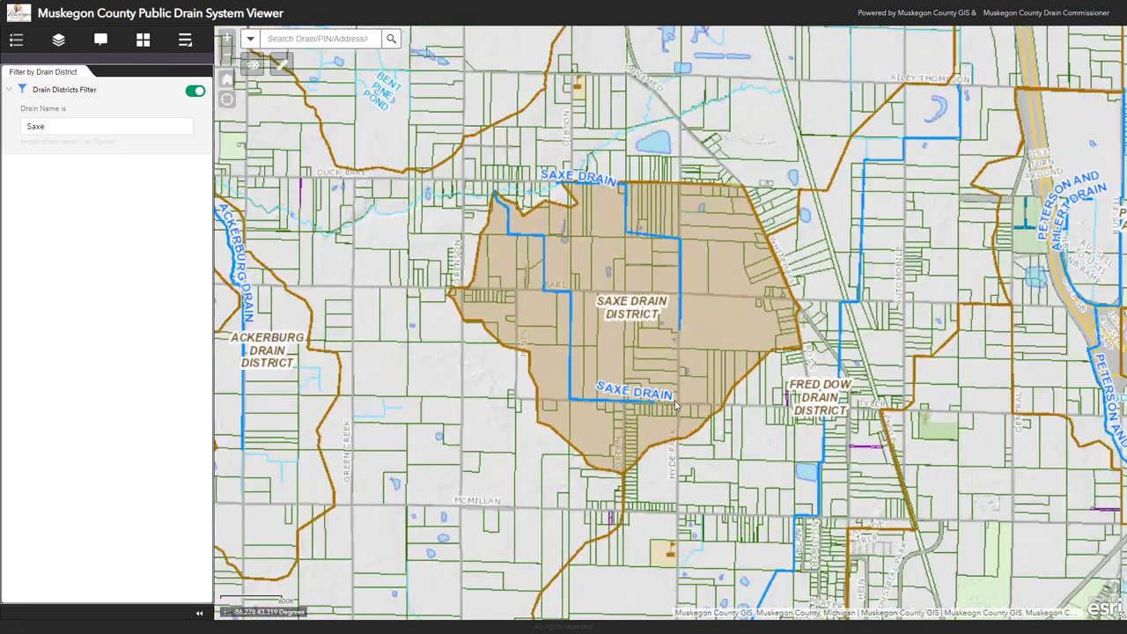
scroll(667, 345, up, 1)
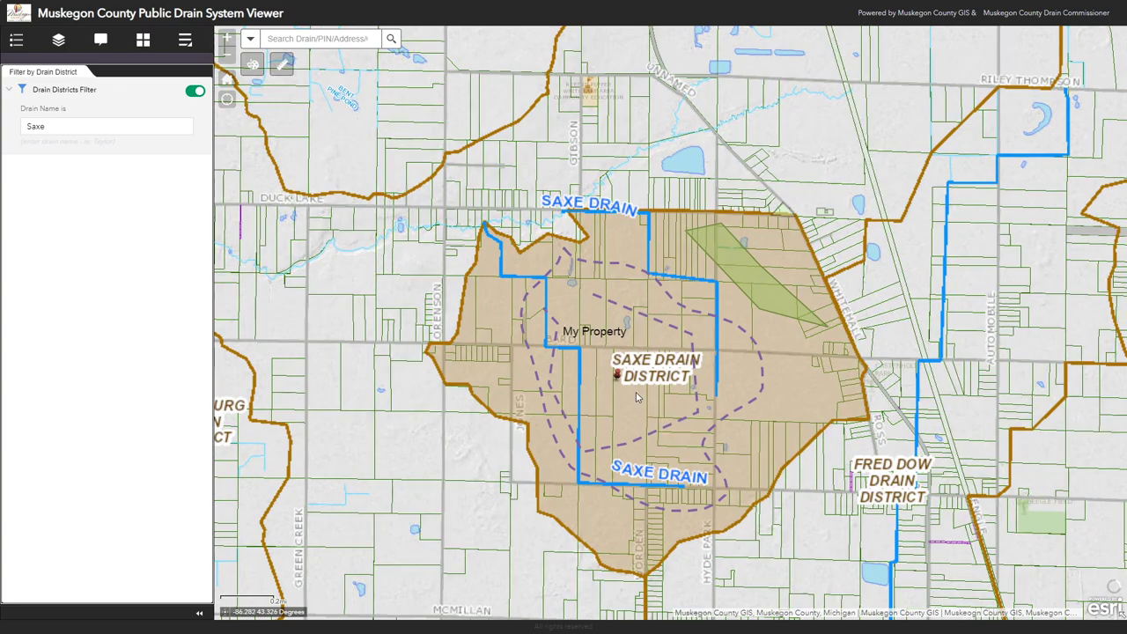
drag(626, 362, 614, 327)
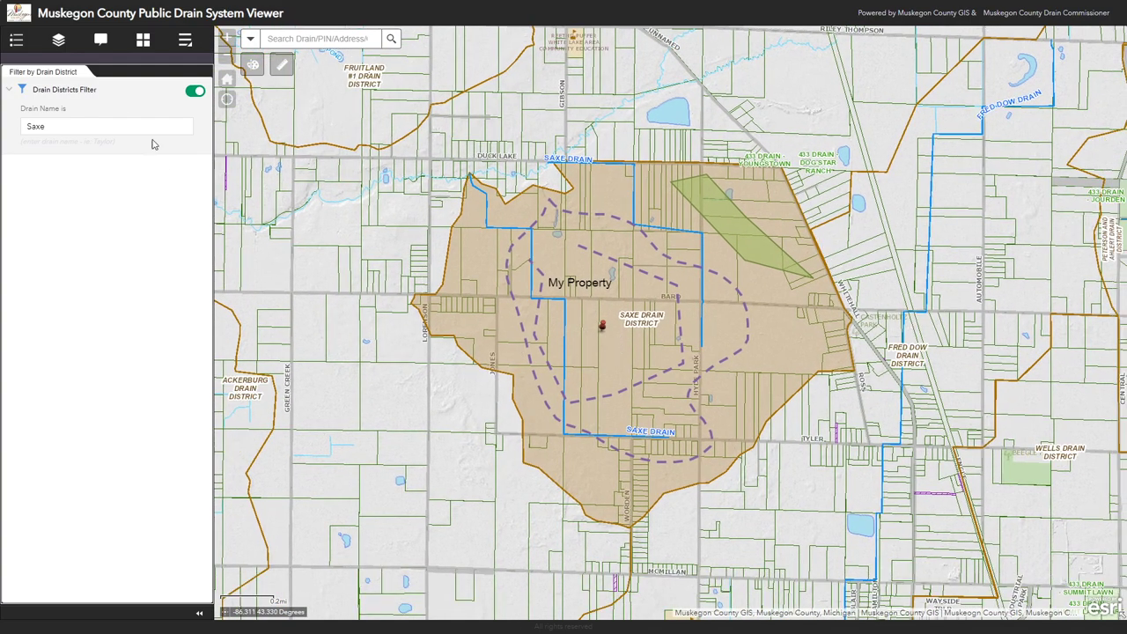
Step: Open the map printing settings and set the map title to "My Drain Property"
click(185, 40)
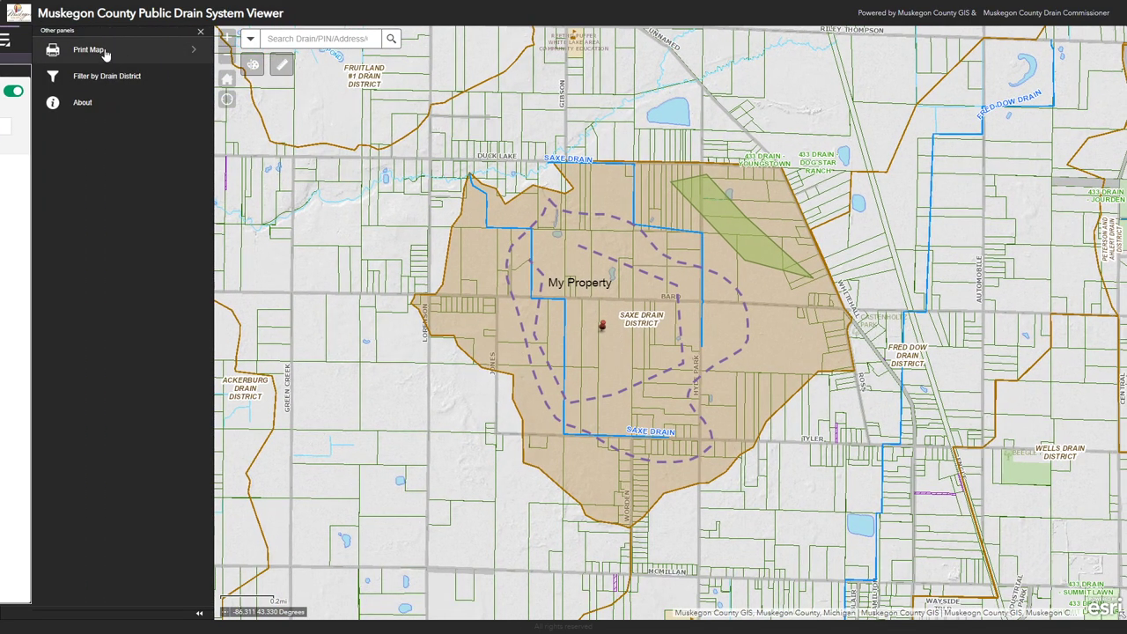
click(88, 50)
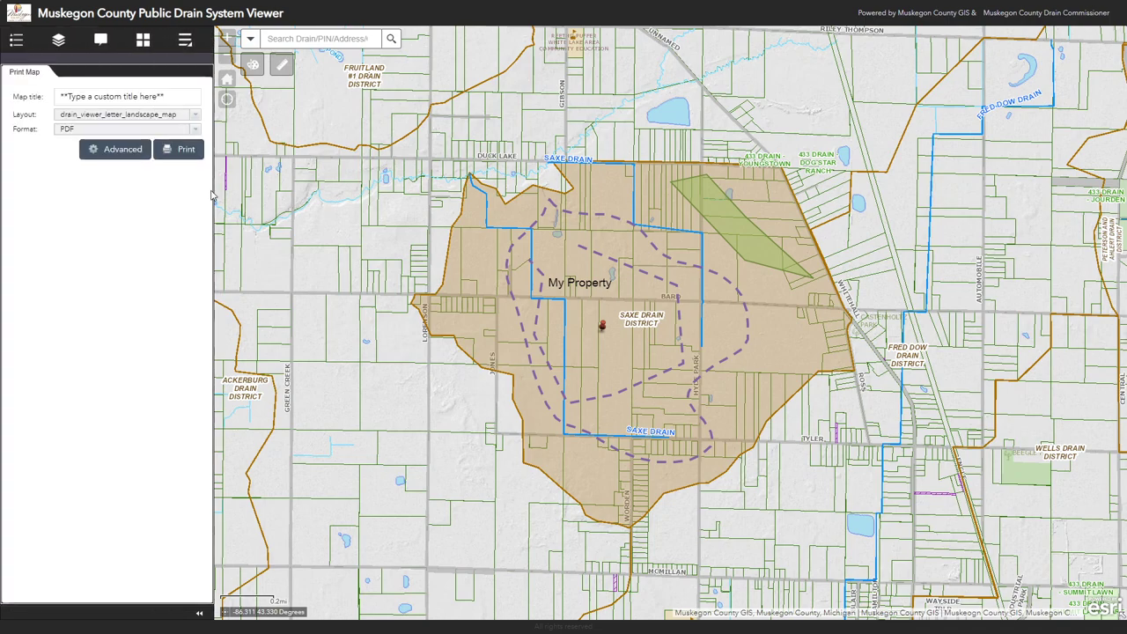
click(176, 97)
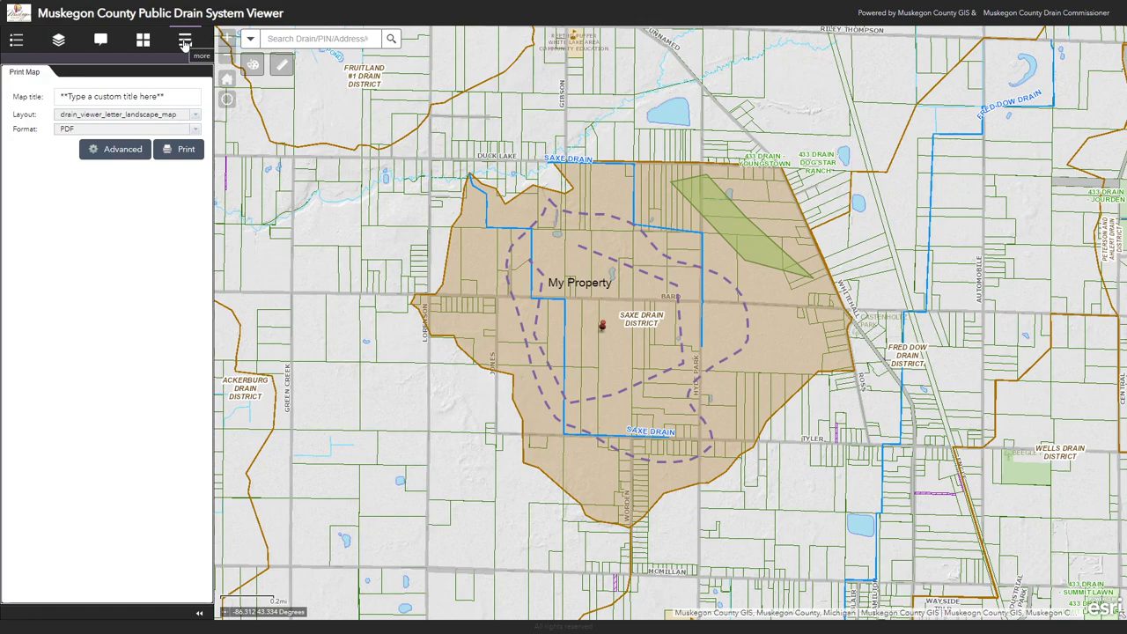
click(185, 41)
click(100, 51)
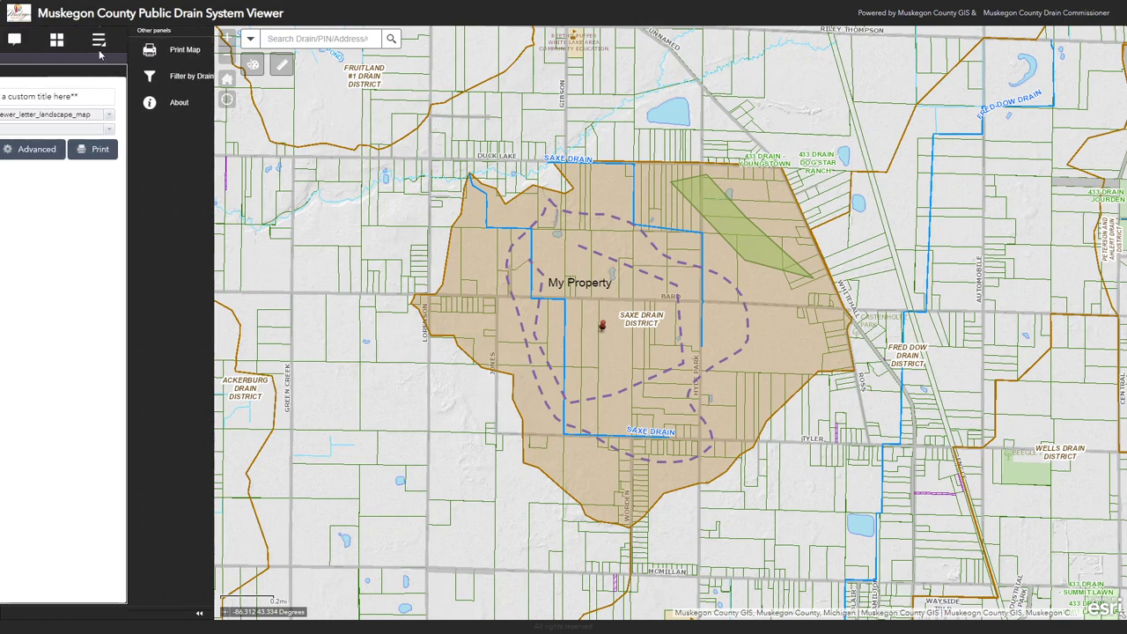
click(118, 94)
drag(167, 97, 14, 94)
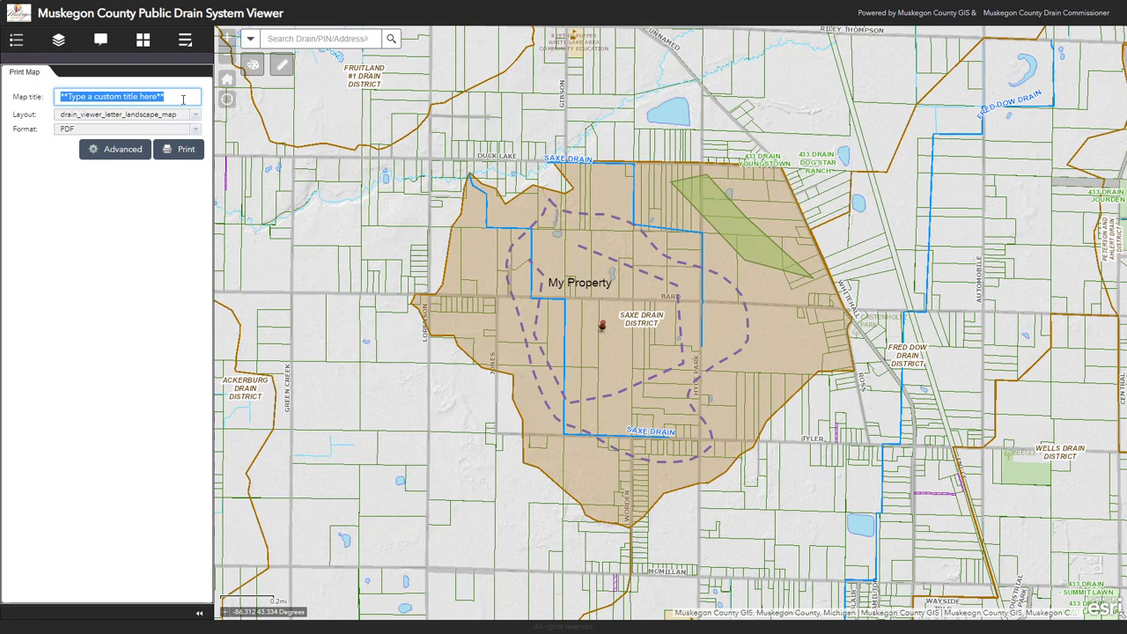
text(My Drain Property)
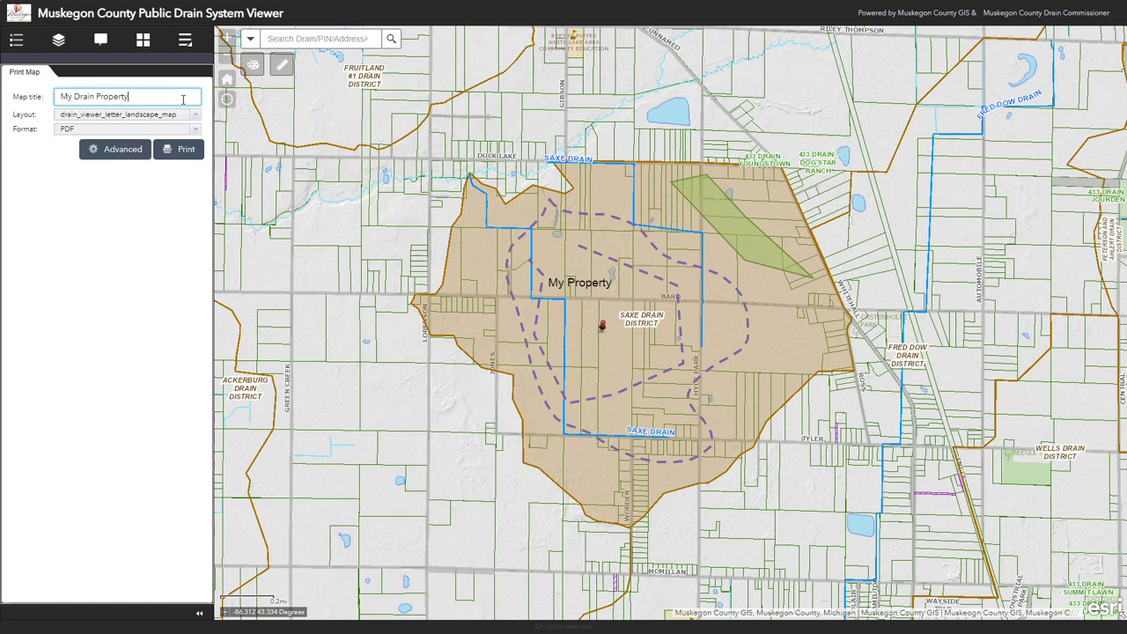
Step: Complete the map title as "My Drain Property Map", keeping the drain_viewer_letter_landscape_map layout and PDF format
text( Map)
key(Tab)
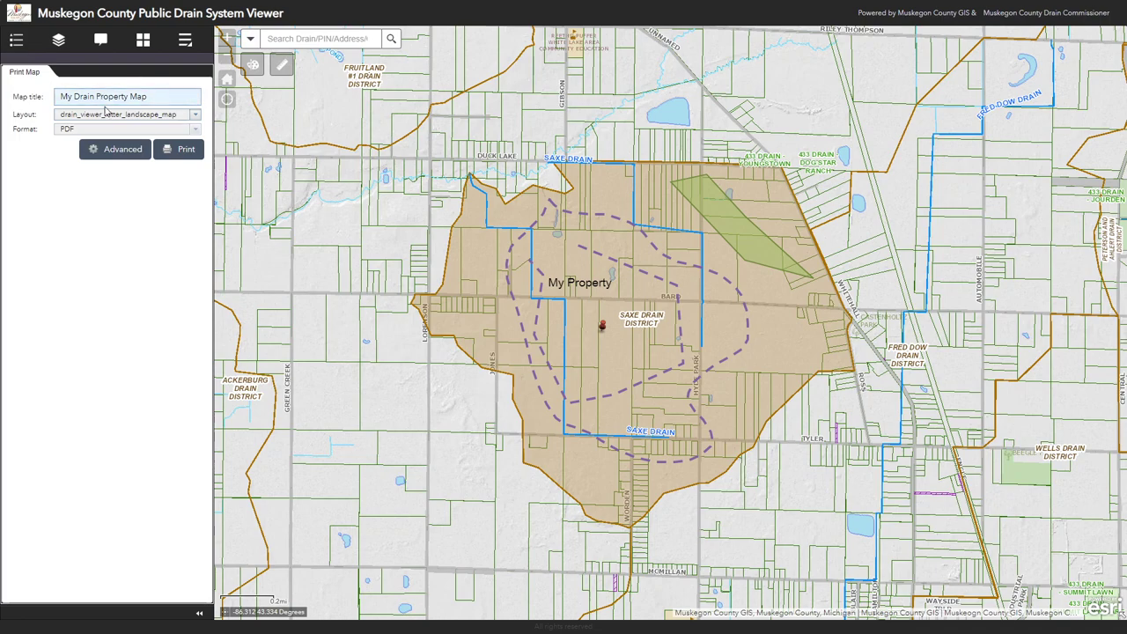
click(191, 116)
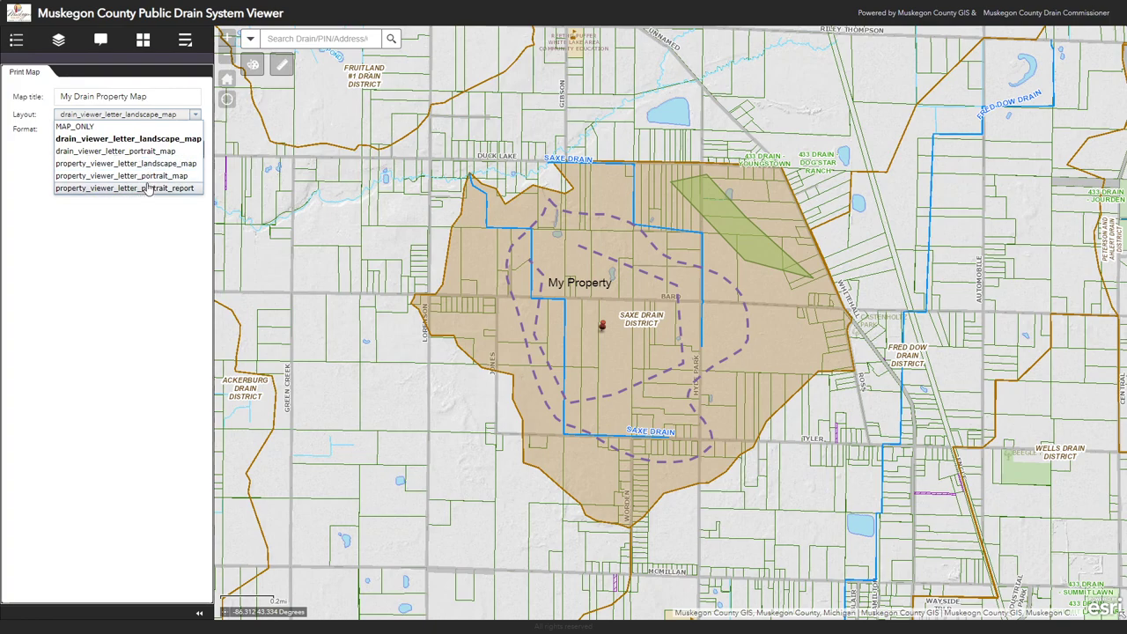
click(106, 139)
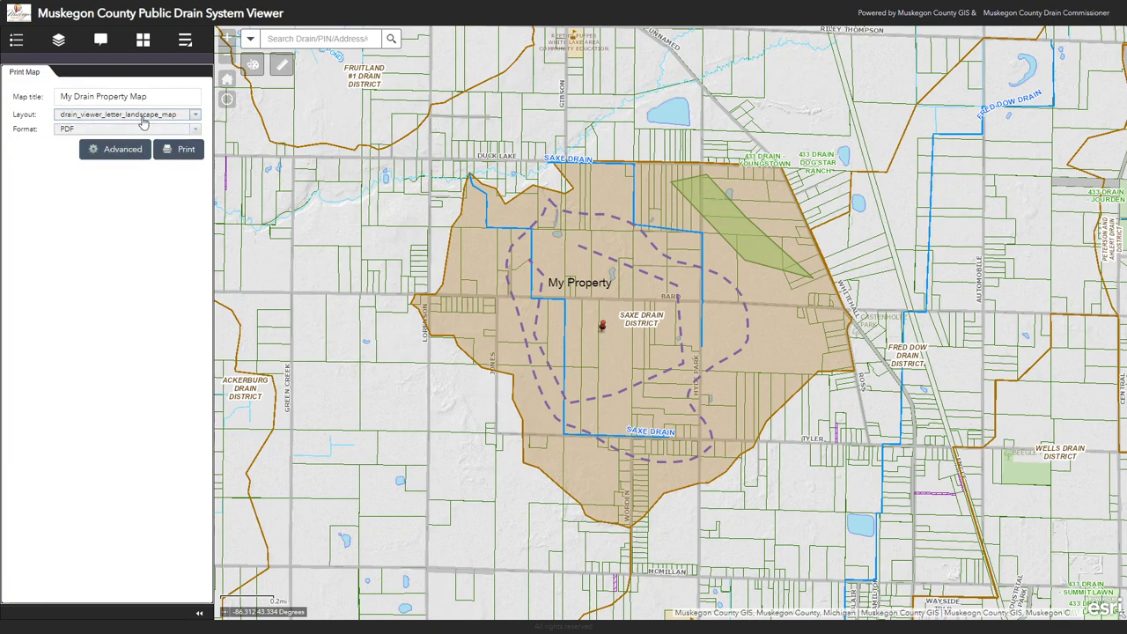
click(91, 130)
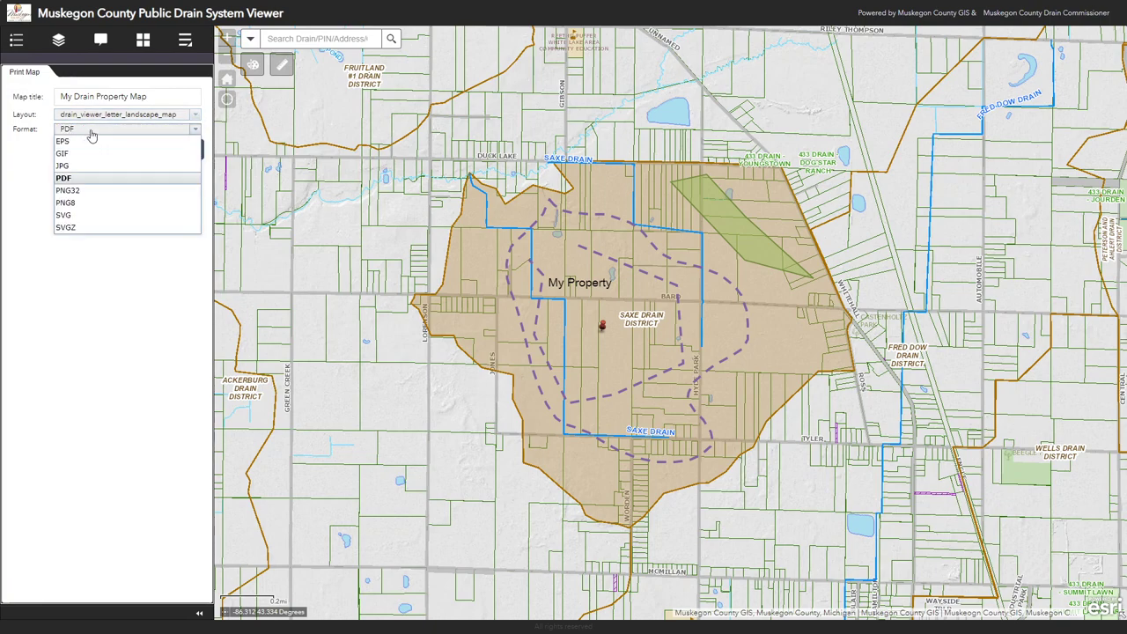
click(70, 179)
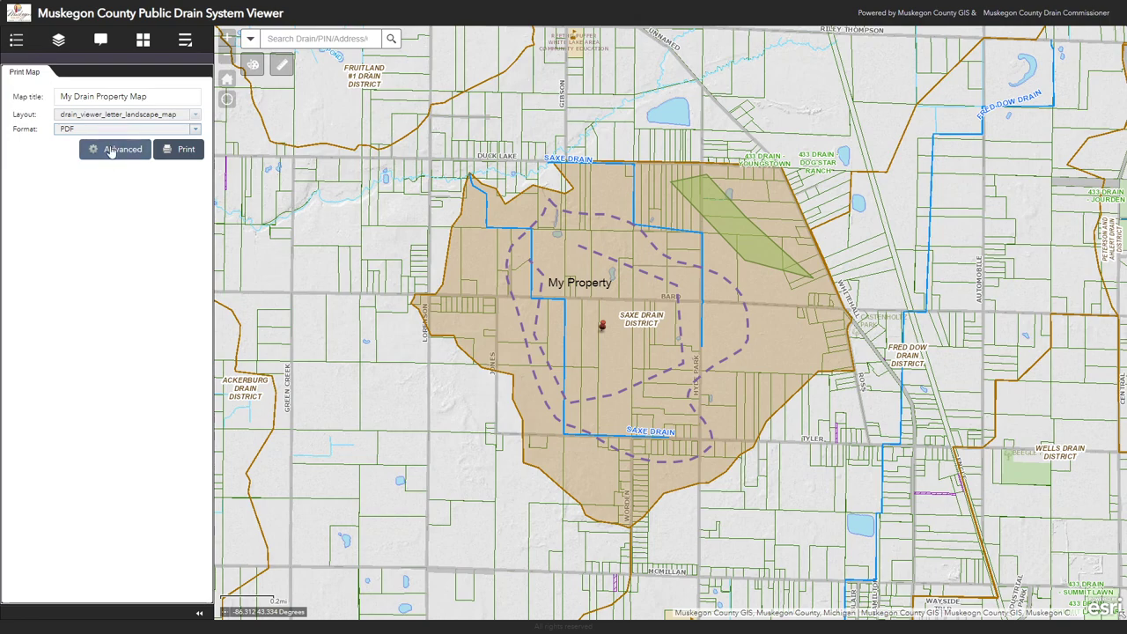
Step: Review the advanced print settings, including the print quality DPI, and close them
click(110, 151)
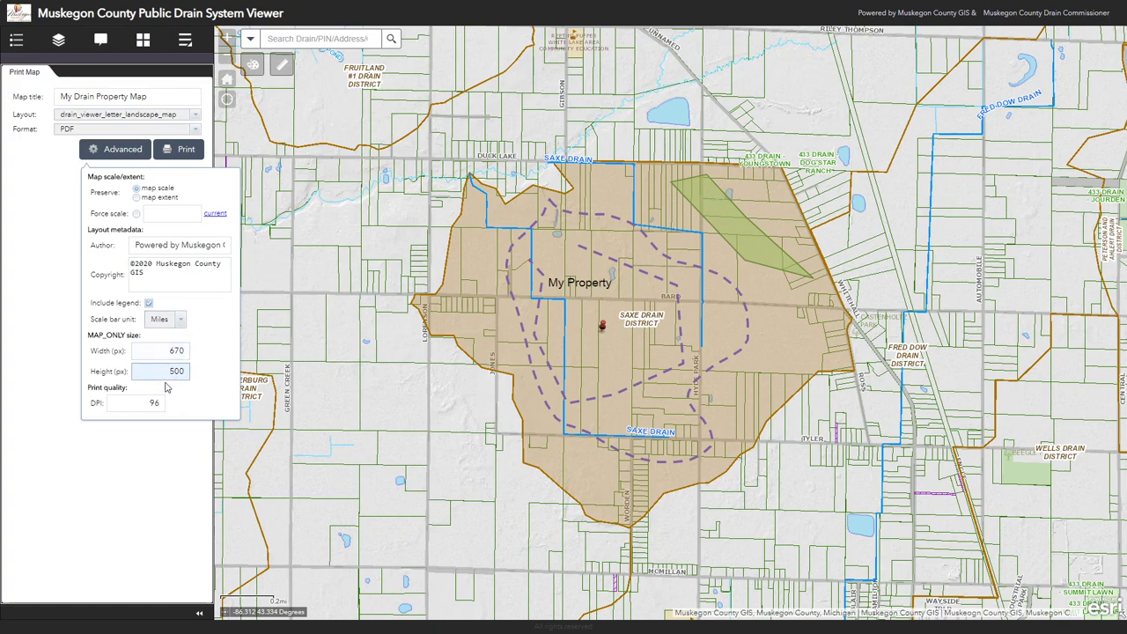
click(123, 403)
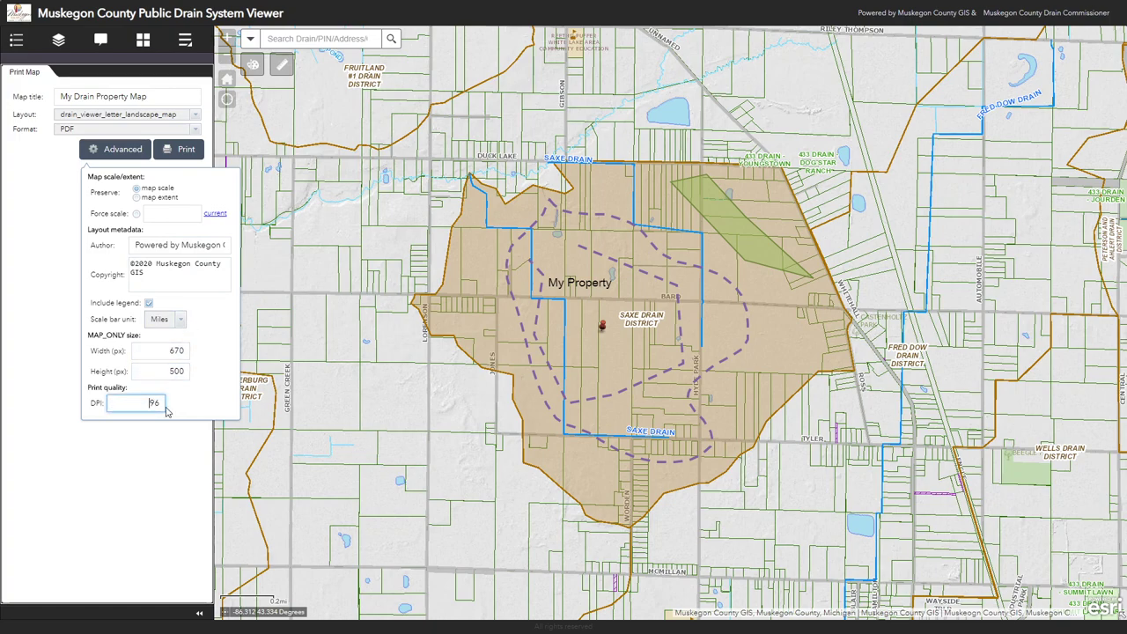
drag(143, 401, 176, 407)
click(47, 203)
Step: Print the map and open the resulting "My Drain Property Map" PDF
click(193, 154)
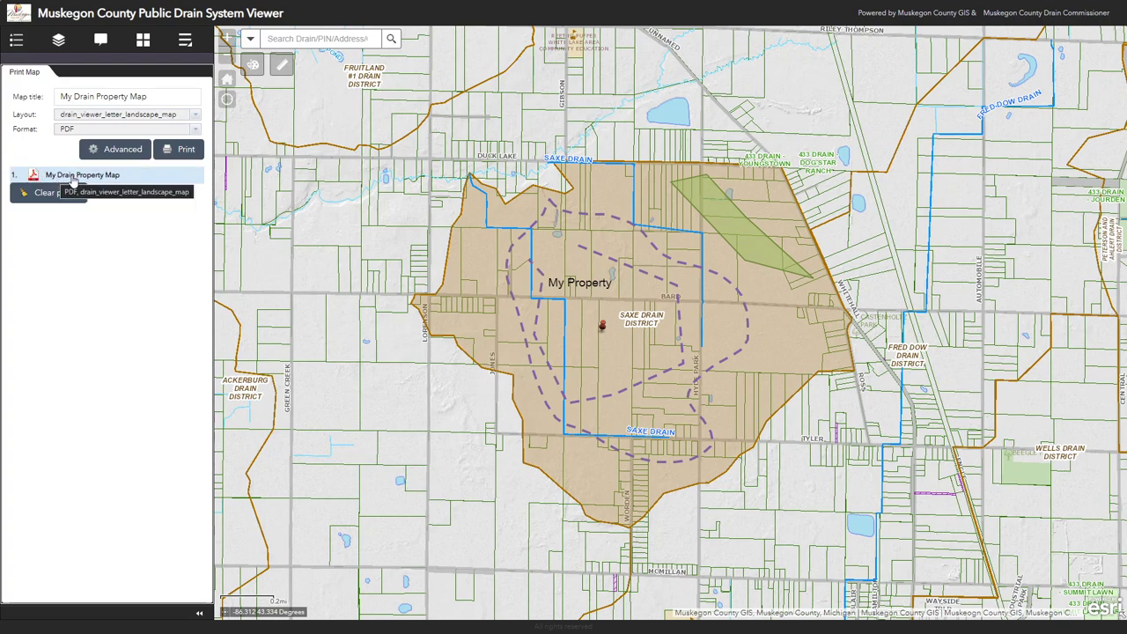
click(89, 178)
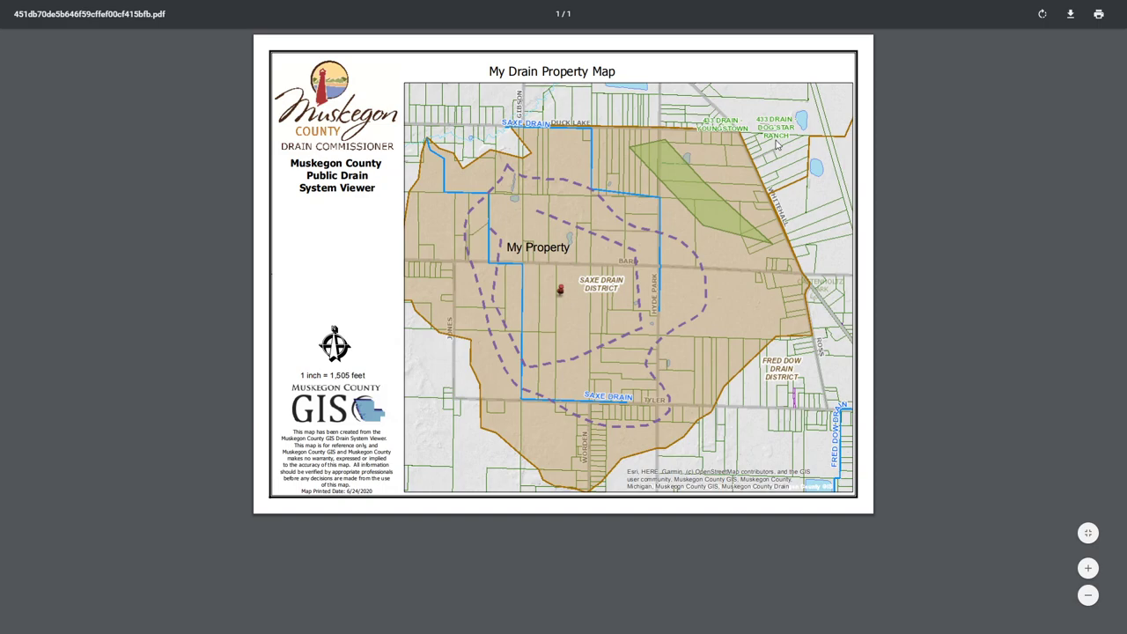
Step: Return from the PDF to the drain viewer page and show it in full screen
key(F11)
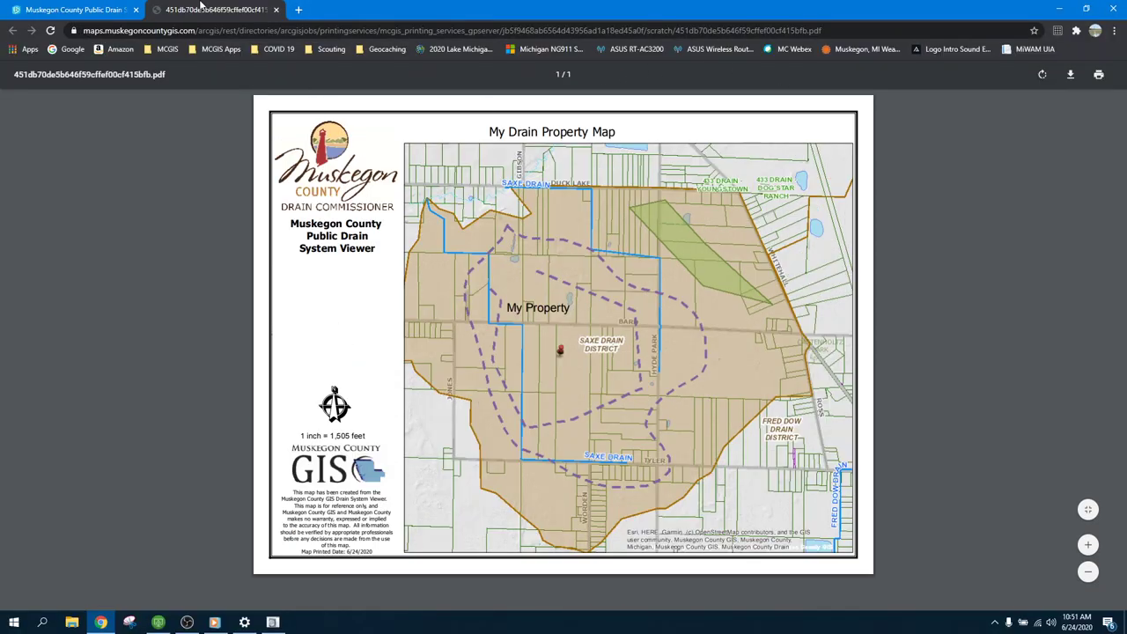
click(104, 10)
click(1113, 30)
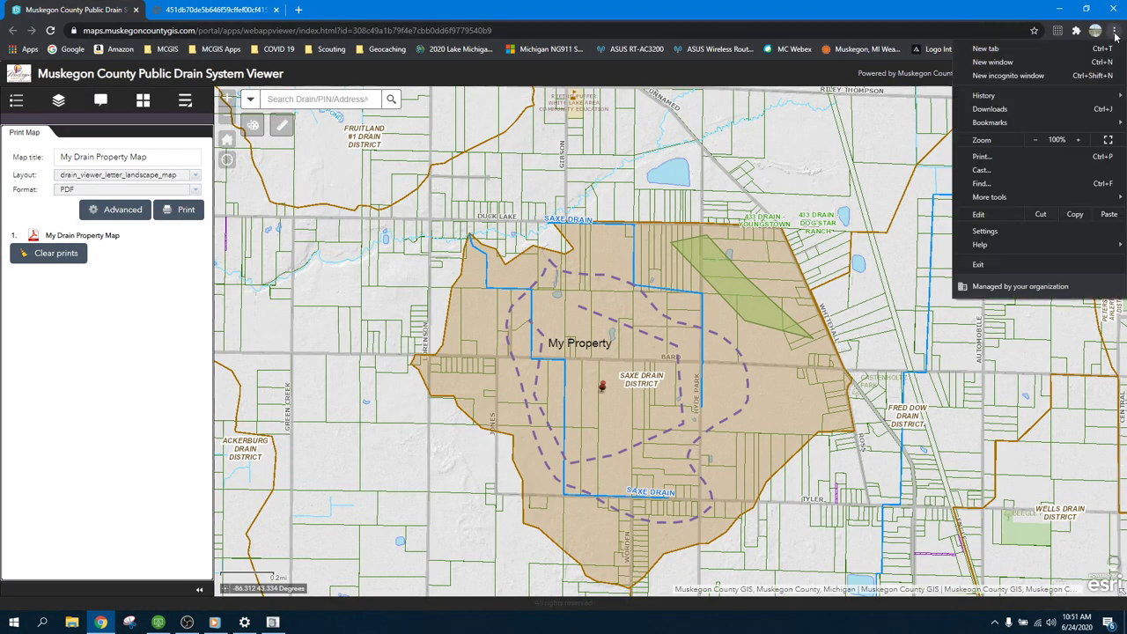
click(1108, 139)
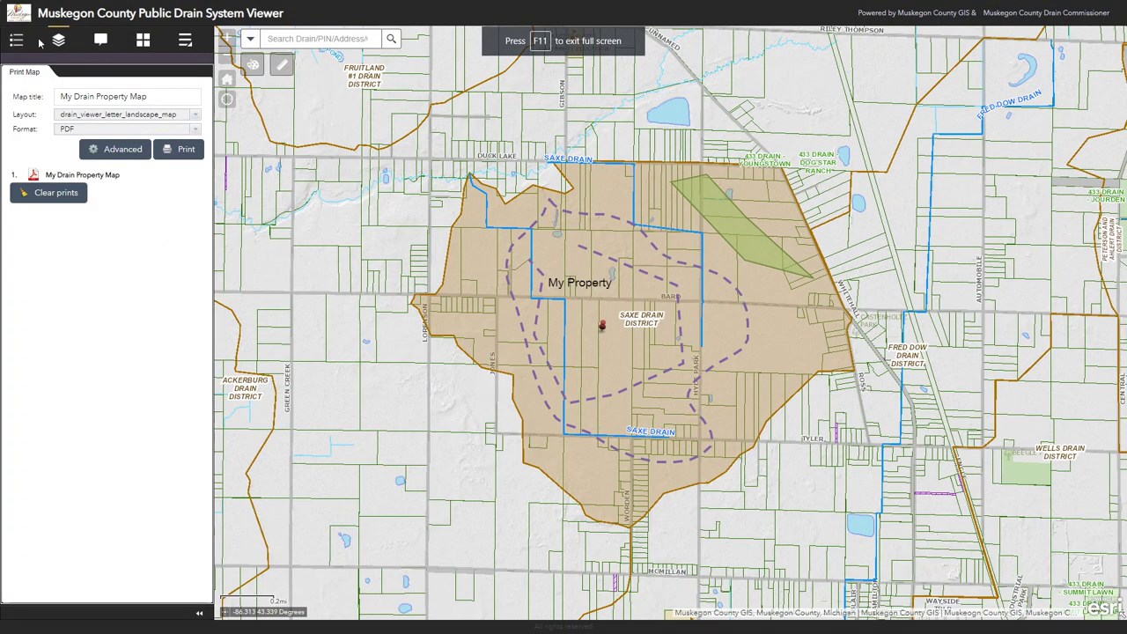
Step: Reset the map to its default county extent and reopen the drain district filter
click(227, 79)
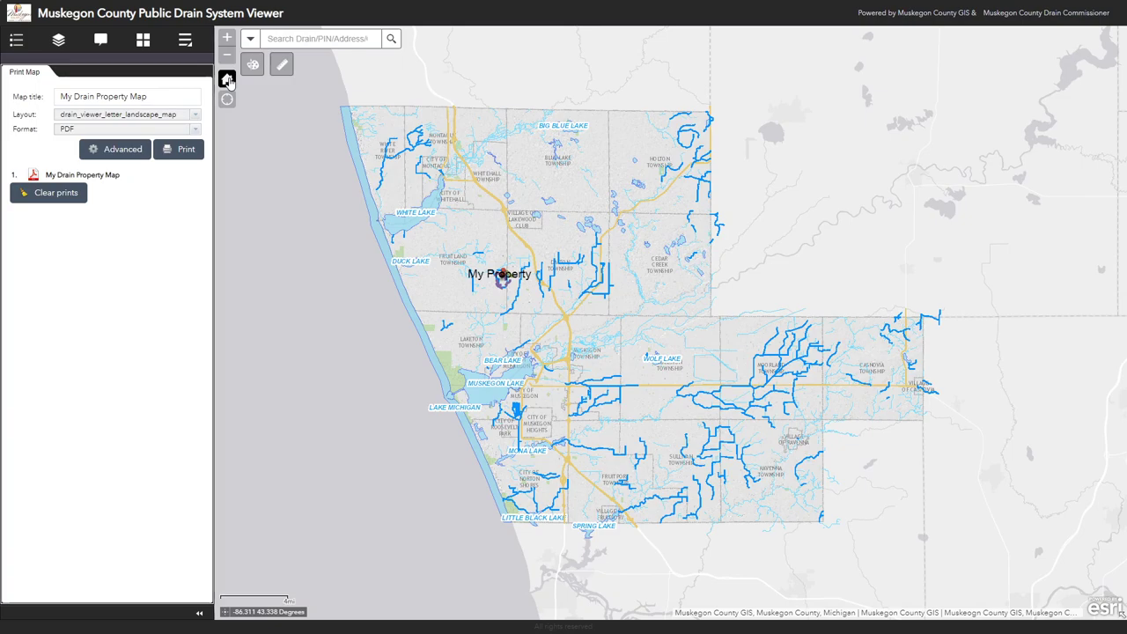
click(185, 40)
click(97, 78)
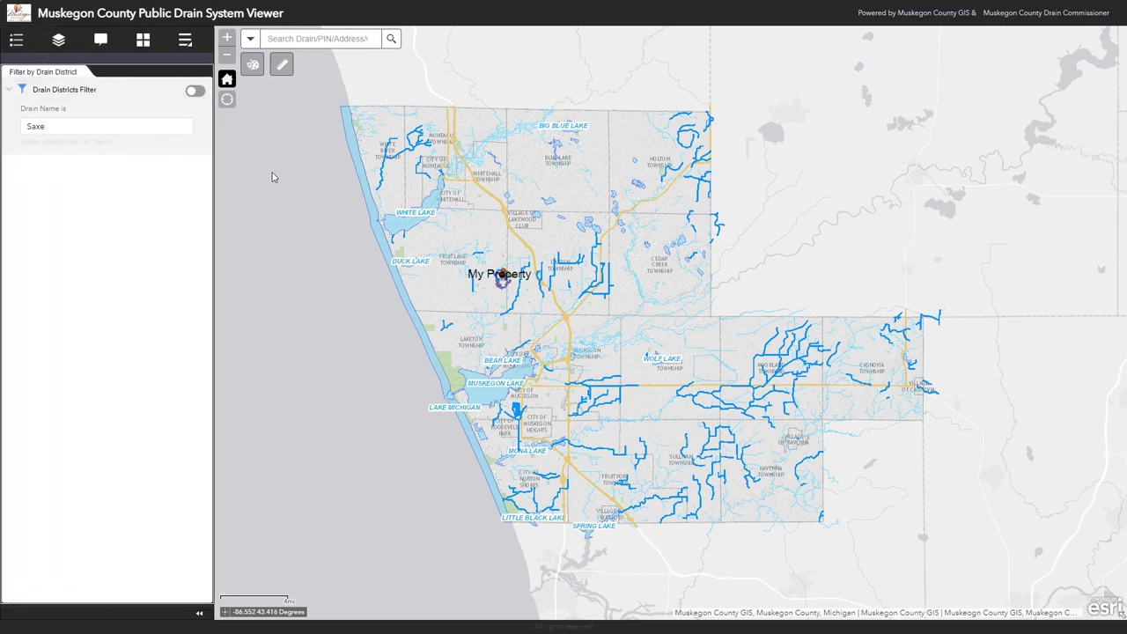
Step: Clear all drawn markup around the Saxe Drain District and close the markup tool
scroll(464, 280, up, 1)
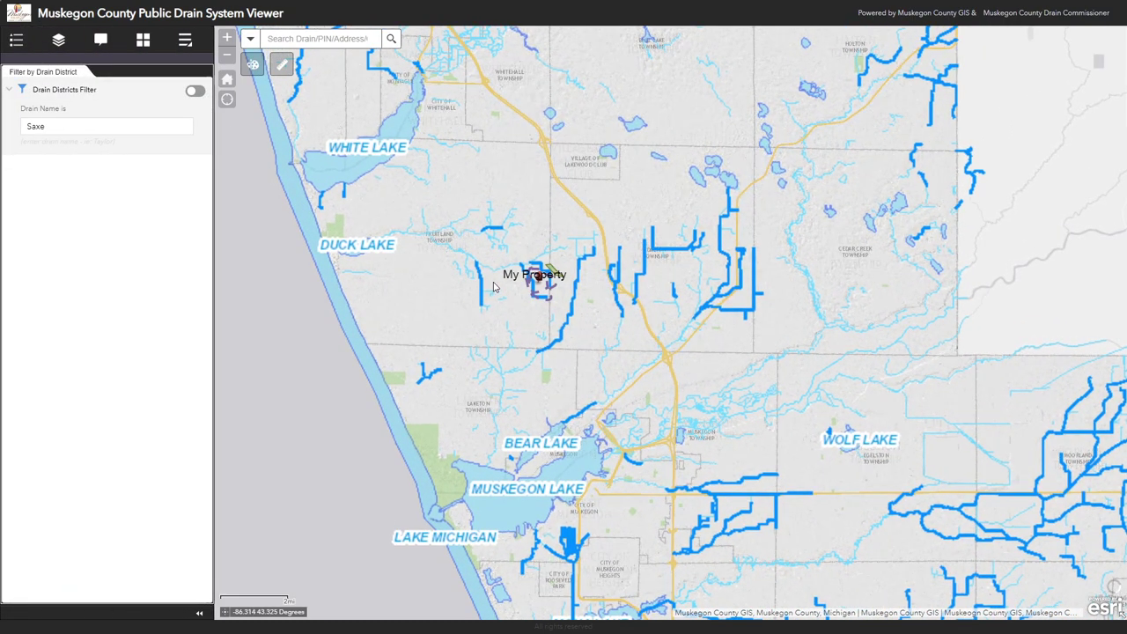
scroll(499, 282, up, 1)
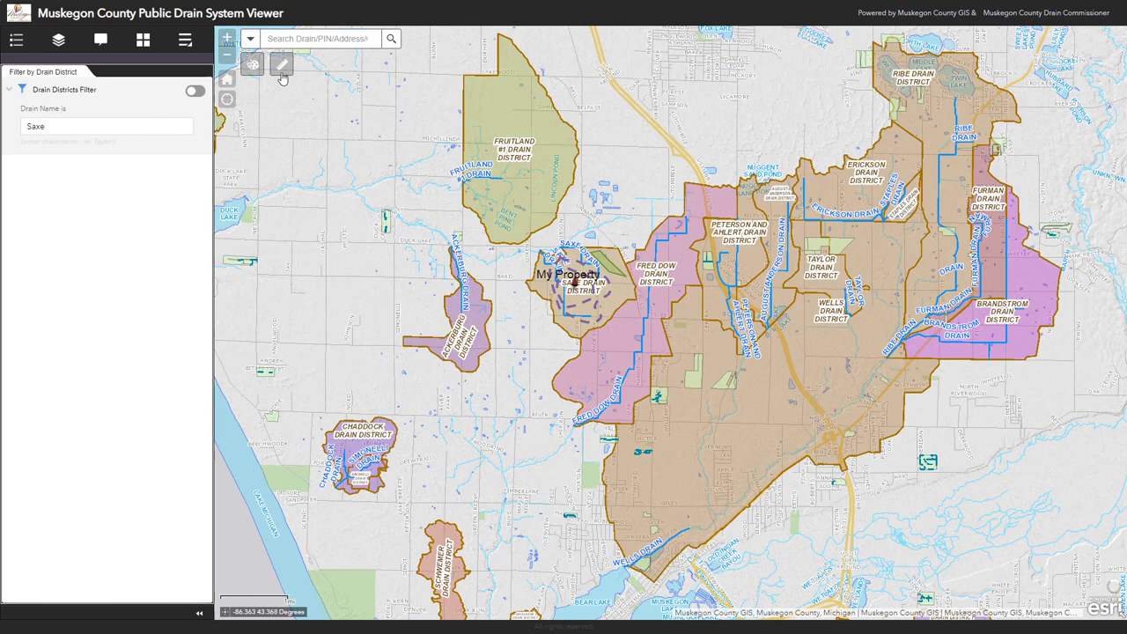
click(252, 64)
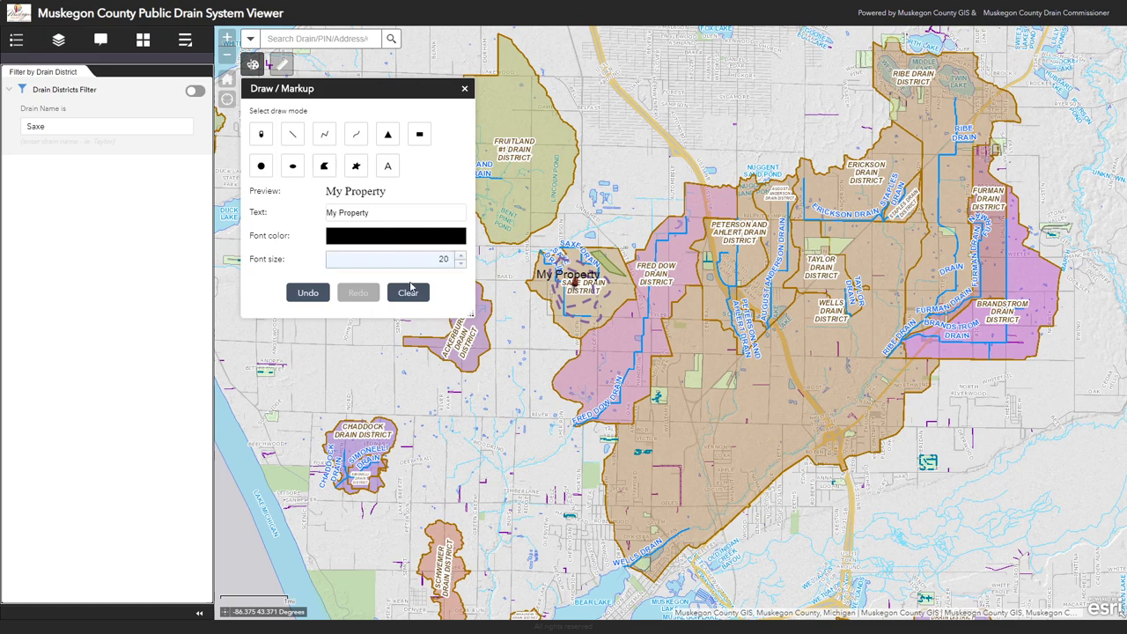
click(409, 293)
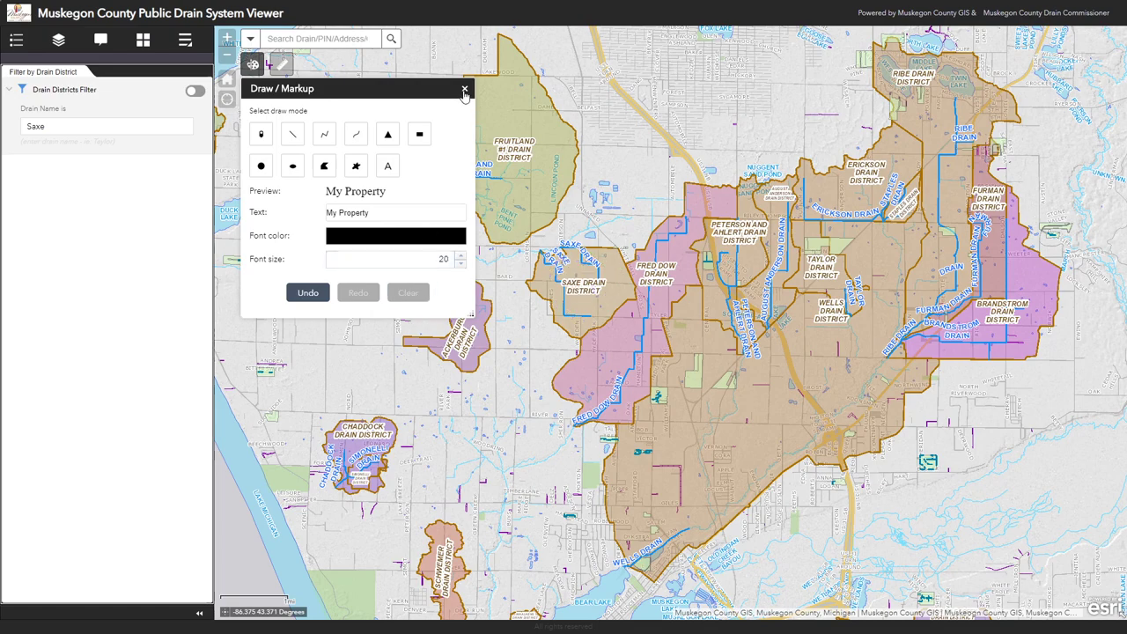
click(465, 89)
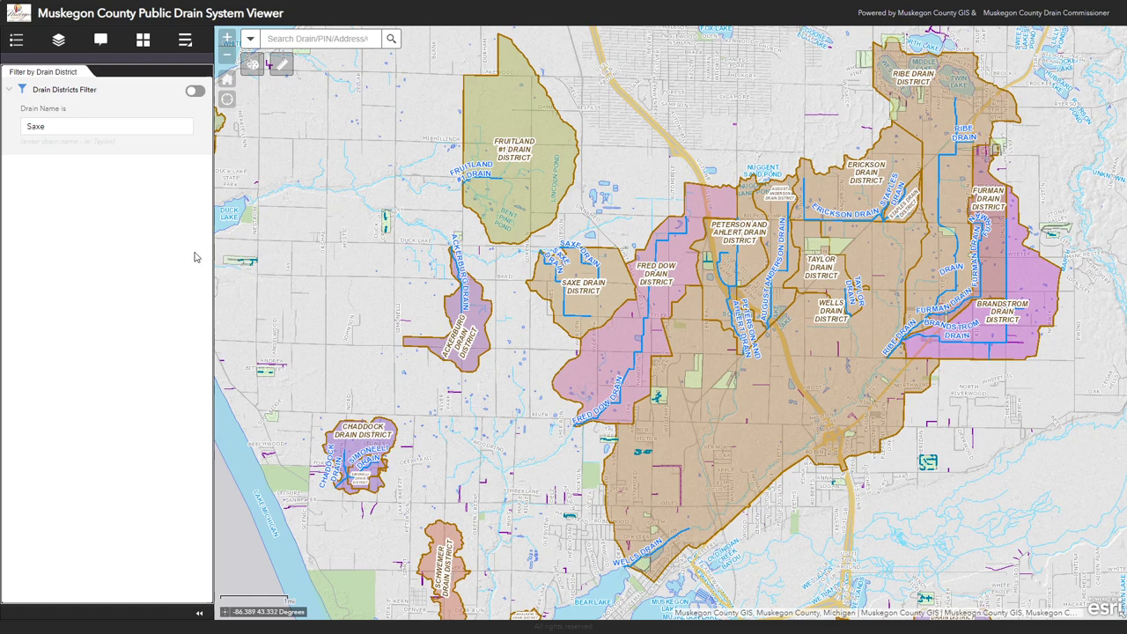
Step: Bring the whole county back into view and open the application's About information
scroll(302, 284, down, 2)
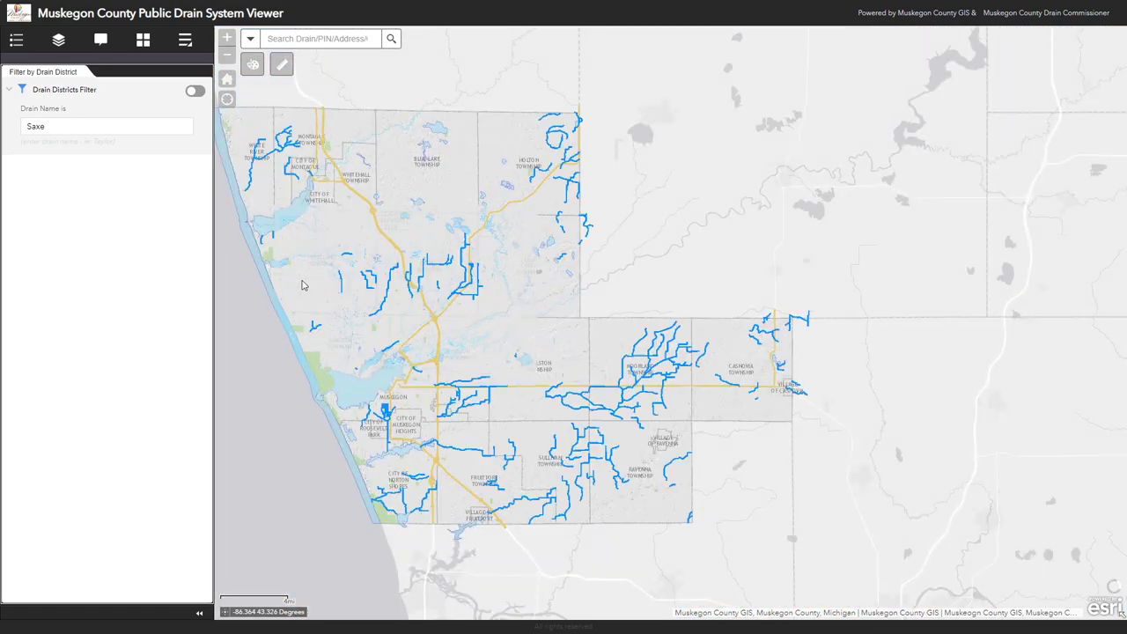
drag(284, 281, 374, 300)
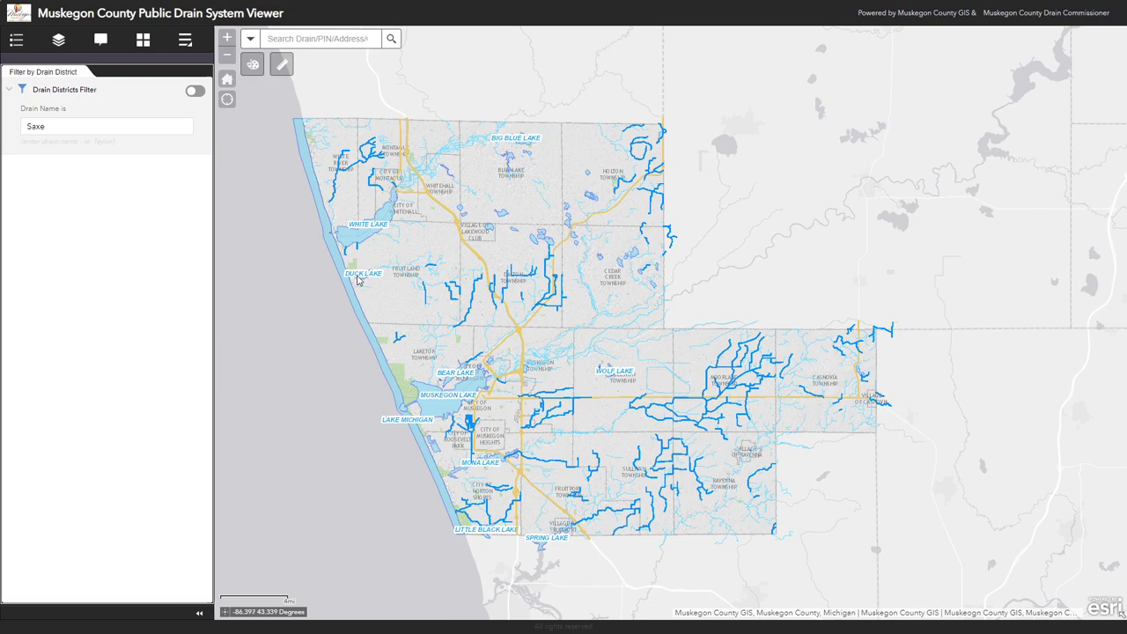
click(185, 41)
click(134, 106)
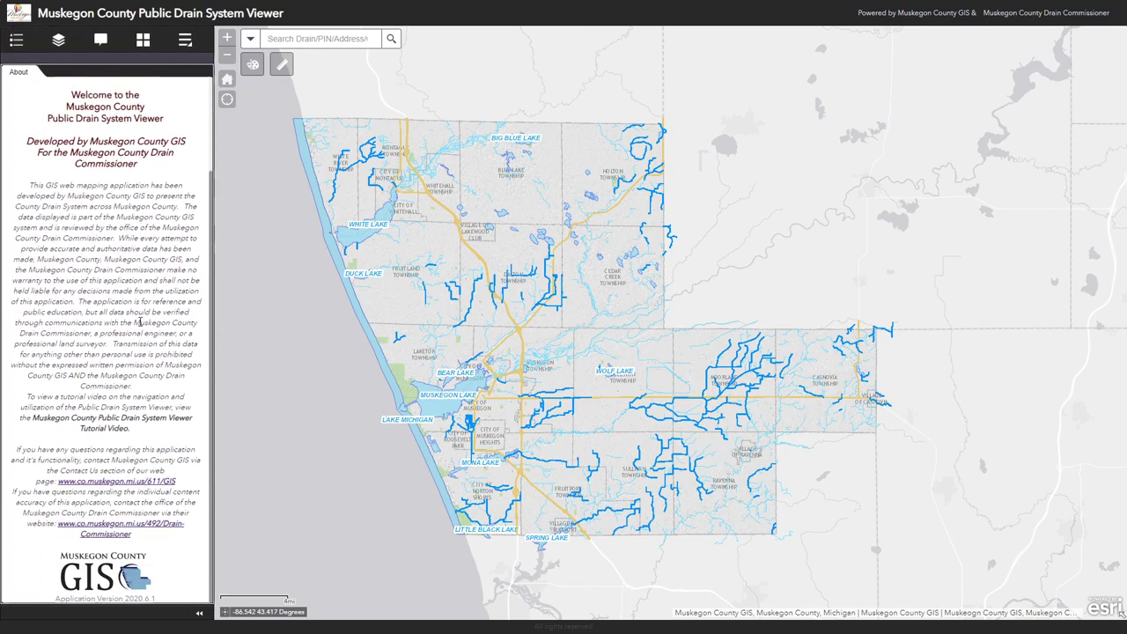